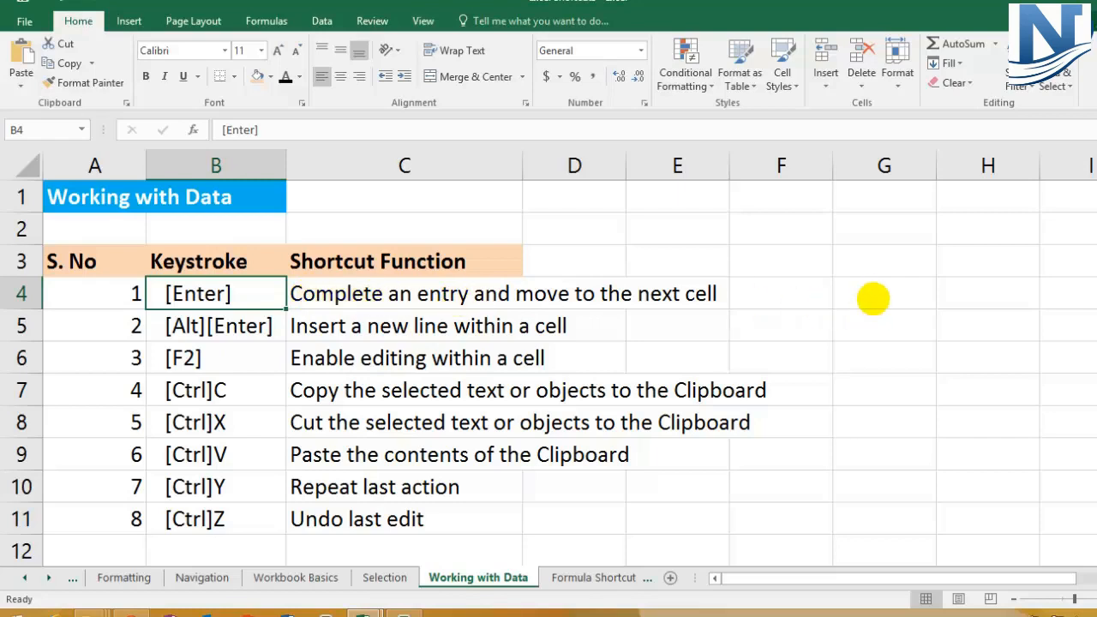
# Step: Enter 25 in cell G4 and 30 in cell G5
pyautogui.click(873, 298)
pyautogui.write('25')
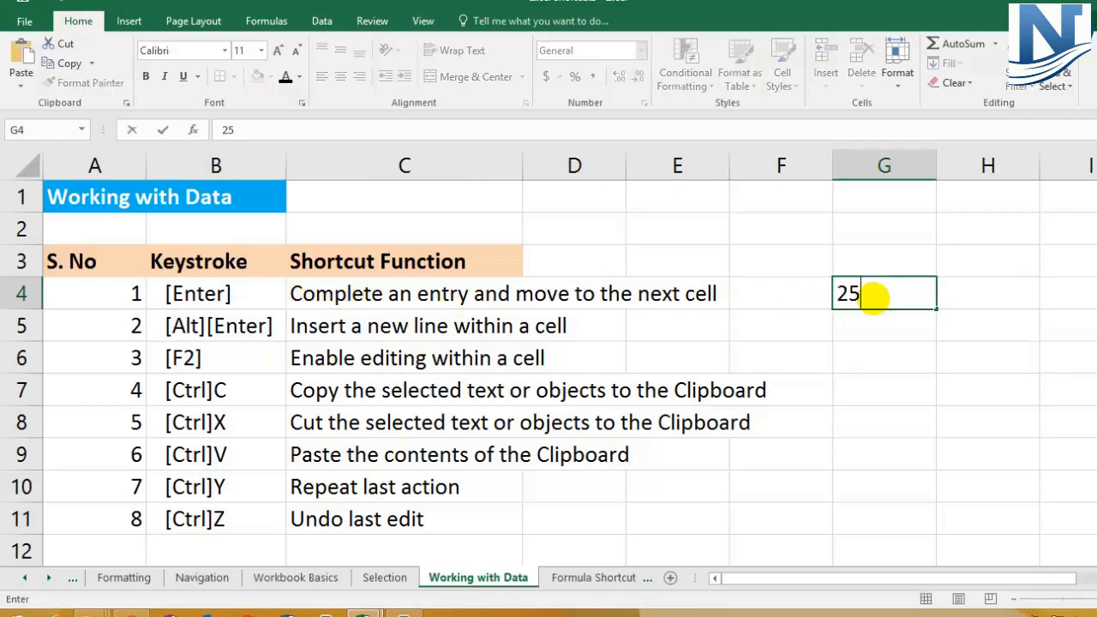
pyautogui.press('Return')
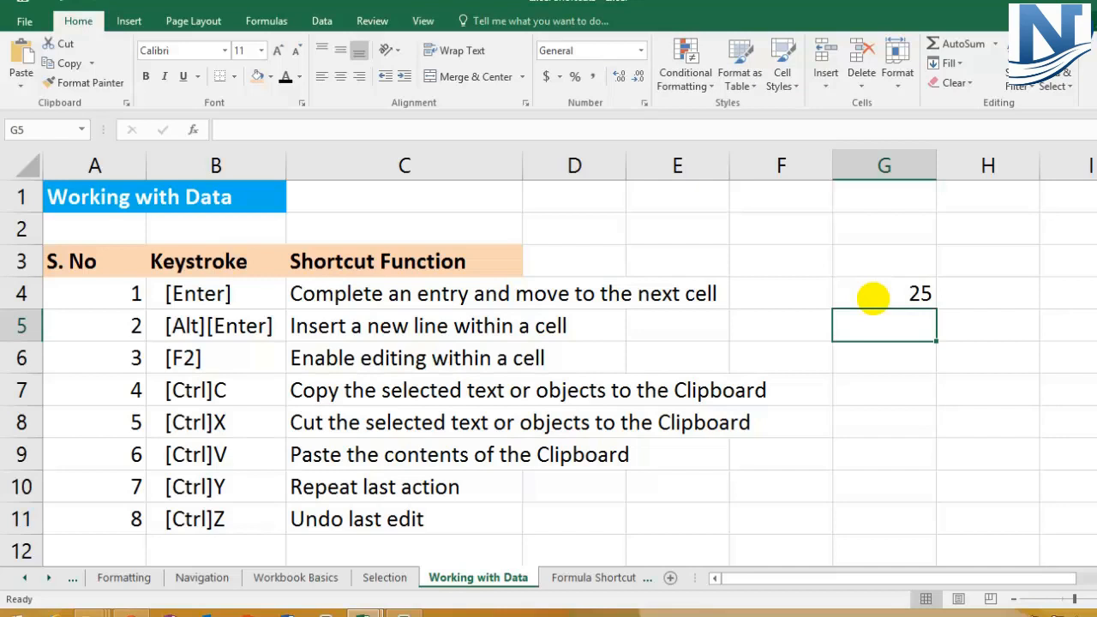
pyautogui.write('30')
pyautogui.press('Return')
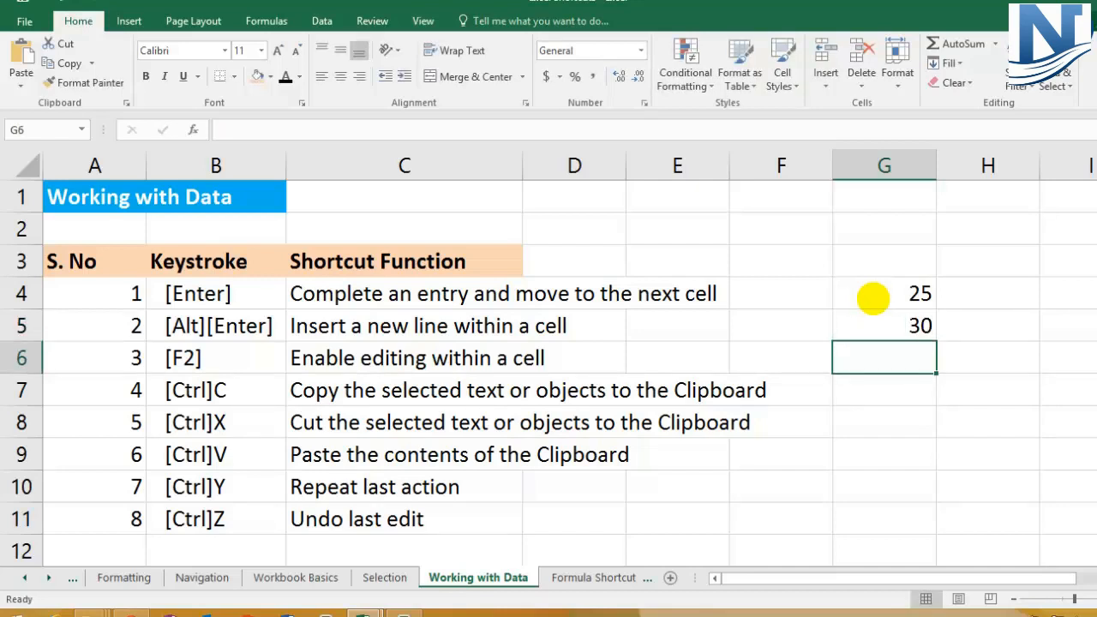
# Step: Enter the text "Working with Data" in cell C13 below the shortcut table
pyautogui.click(22, 294)
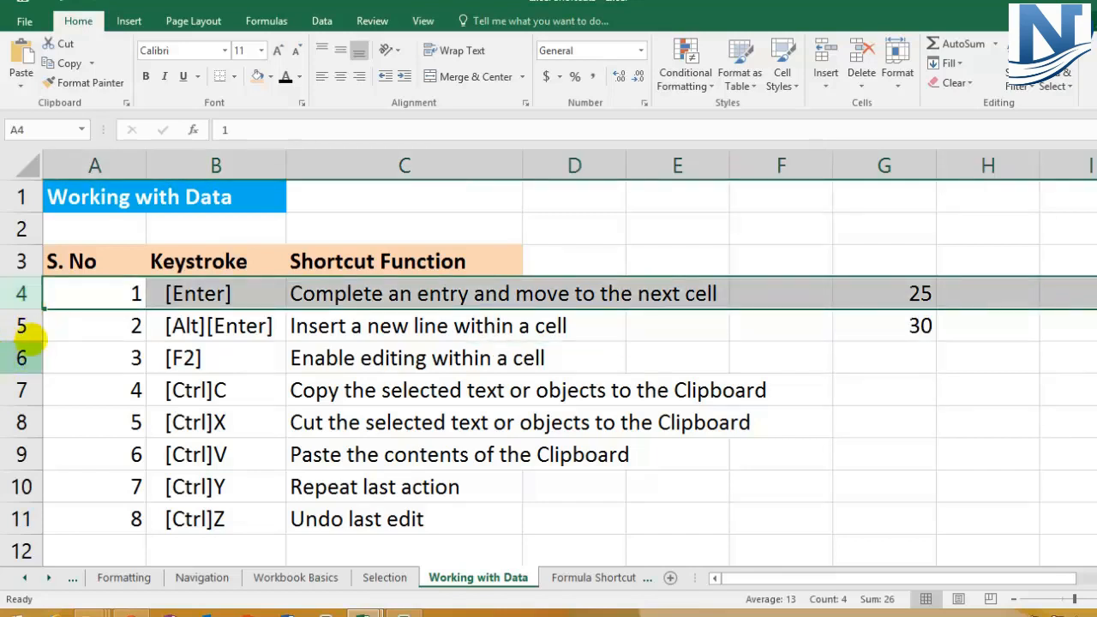
pyautogui.click(23, 326)
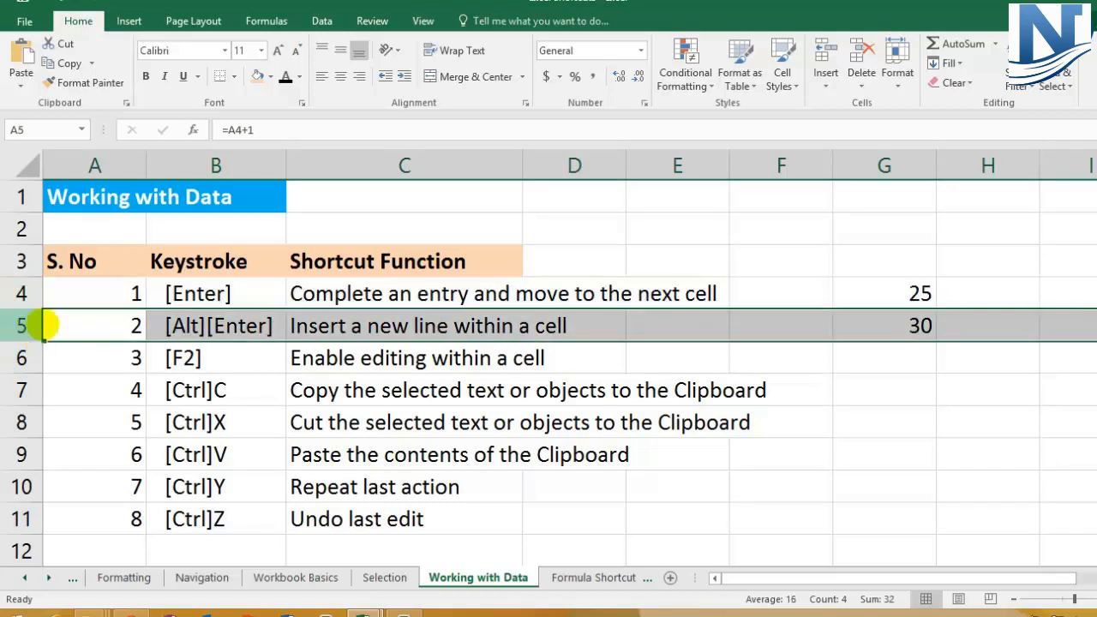
pyautogui.scroll(-1, 540, 446)
pyautogui.click(403, 490)
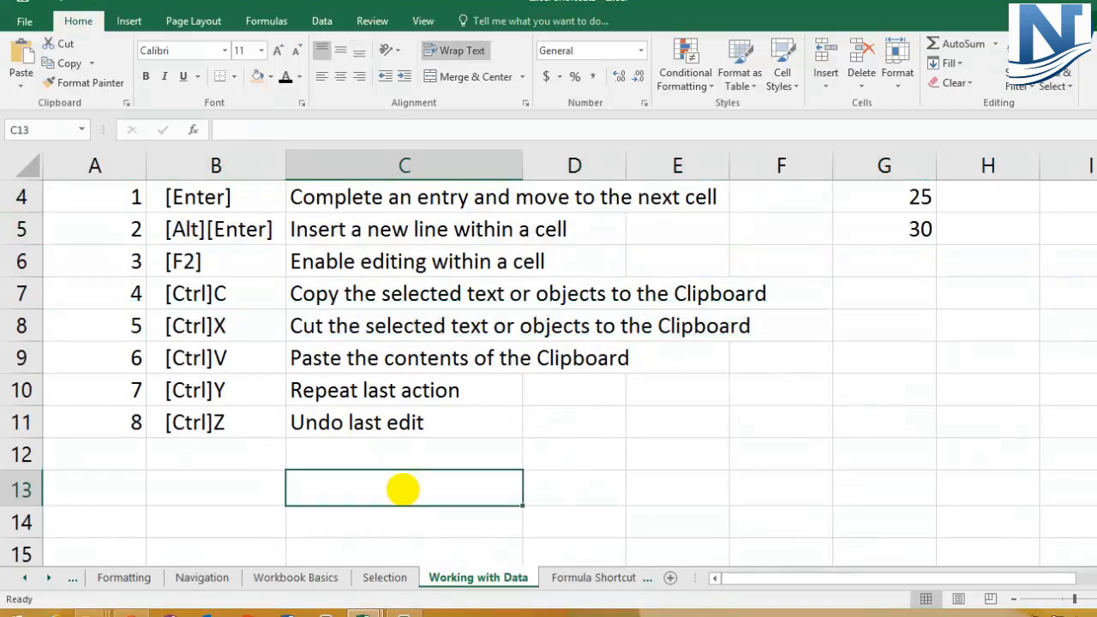
pyautogui.write('Wo')
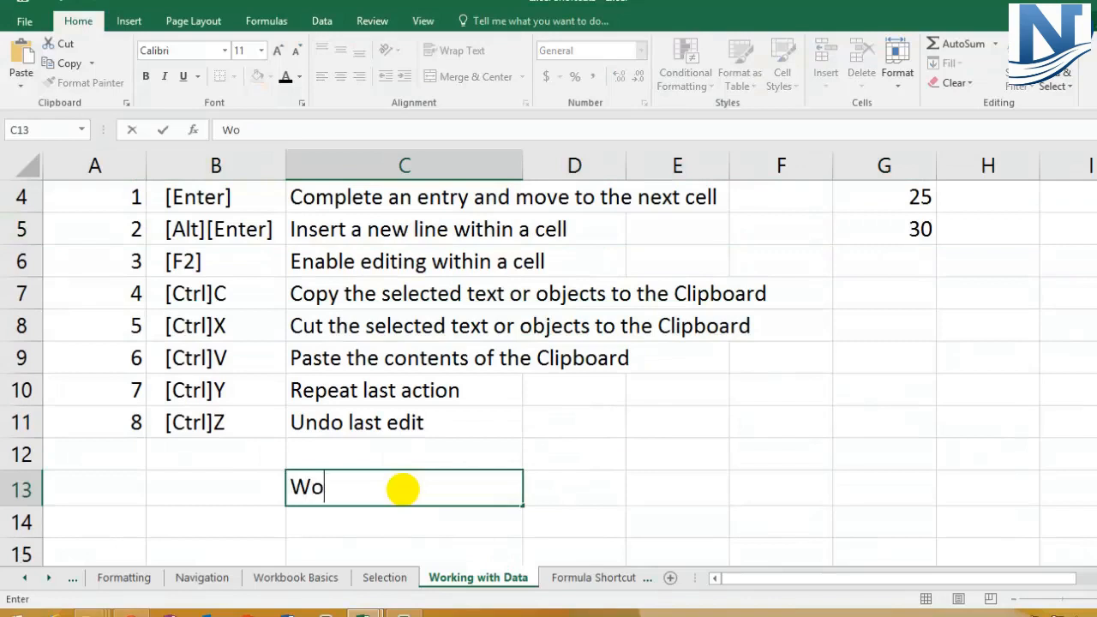
pyautogui.write('rking eith ')
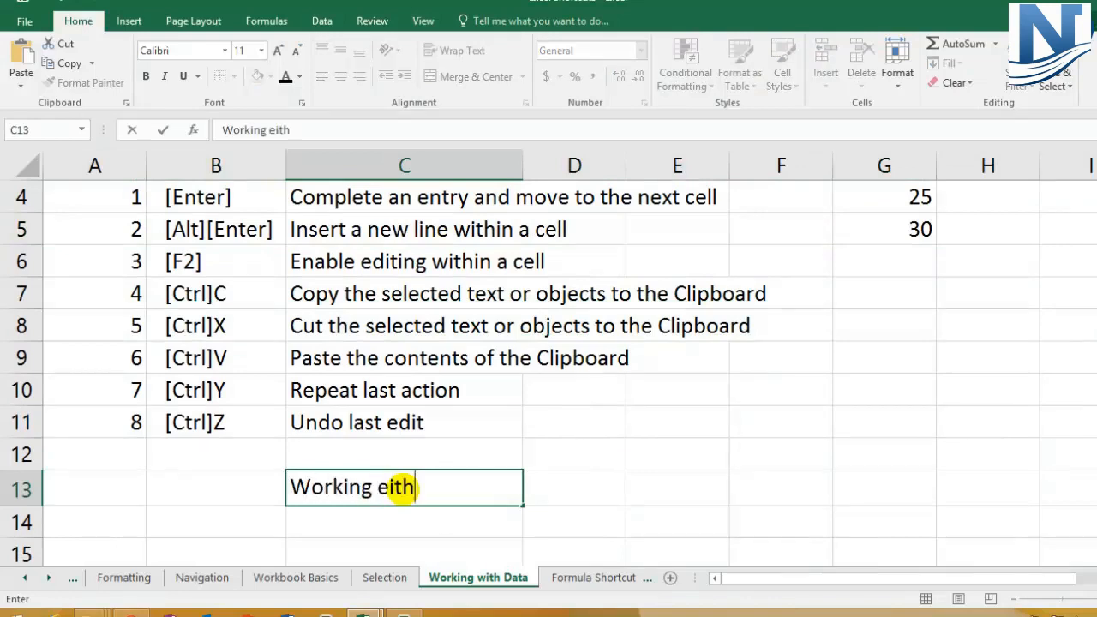
pyautogui.write('Data')
pyautogui.click(390, 487)
pyautogui.press('BackSpace')
pyautogui.write('w')
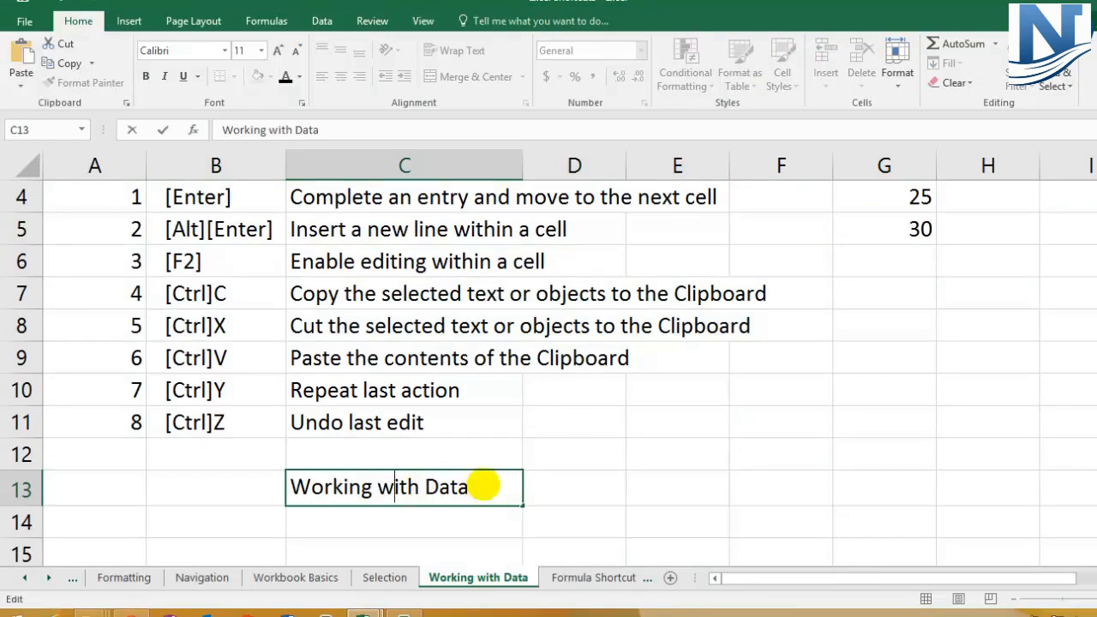
pyautogui.press('Return')
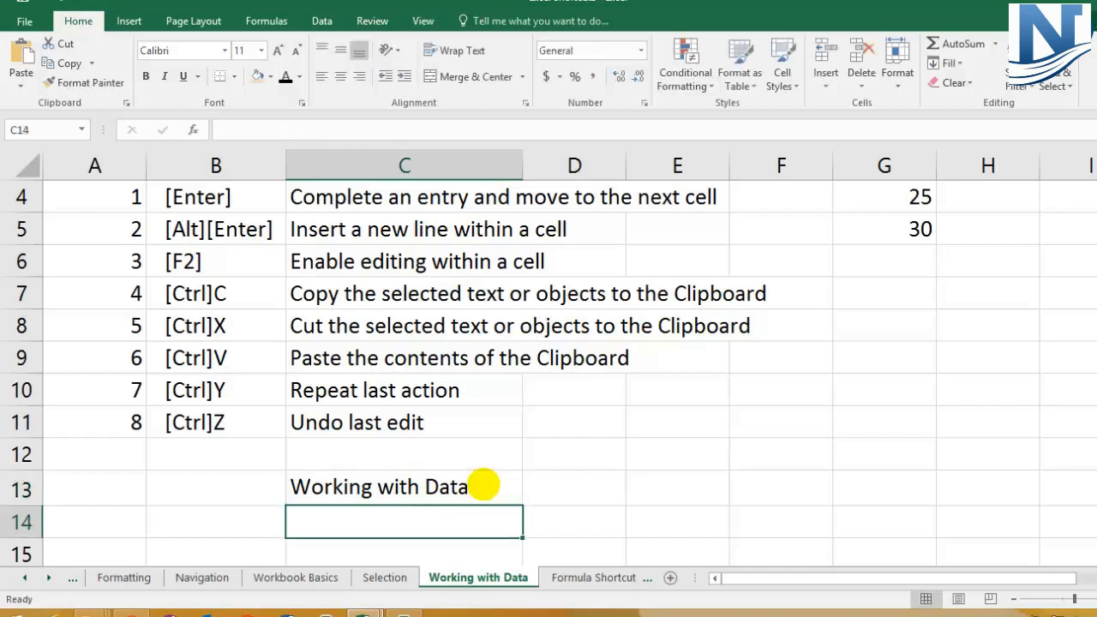
# Step: Edit cell C13 and add a second line within it reading "Excel data"
pyautogui.click(471, 487)
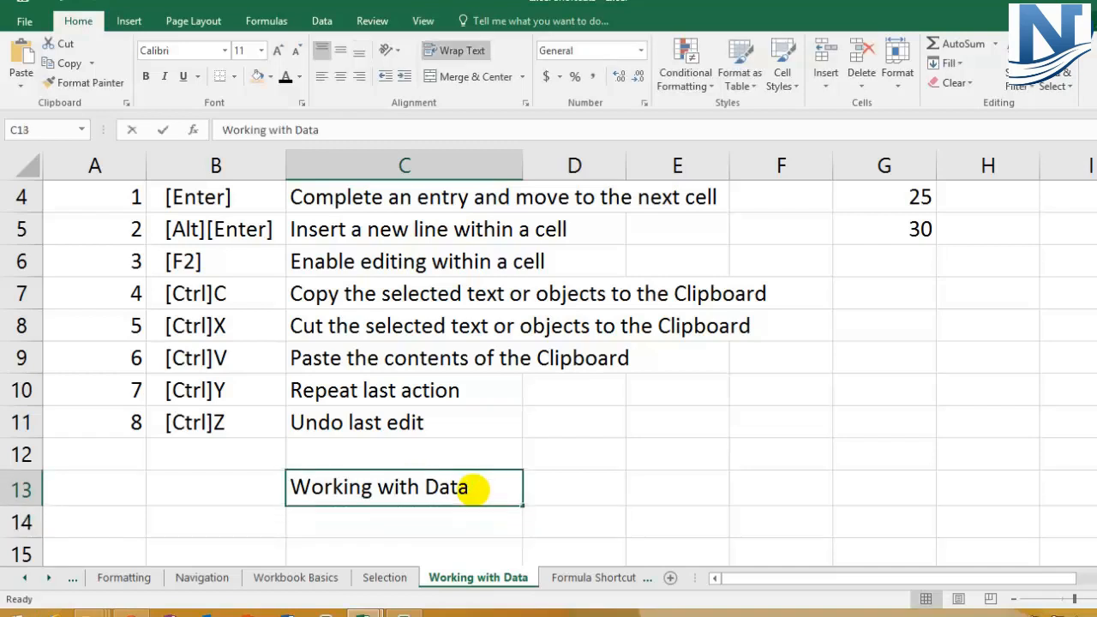
pyautogui.press('F2')
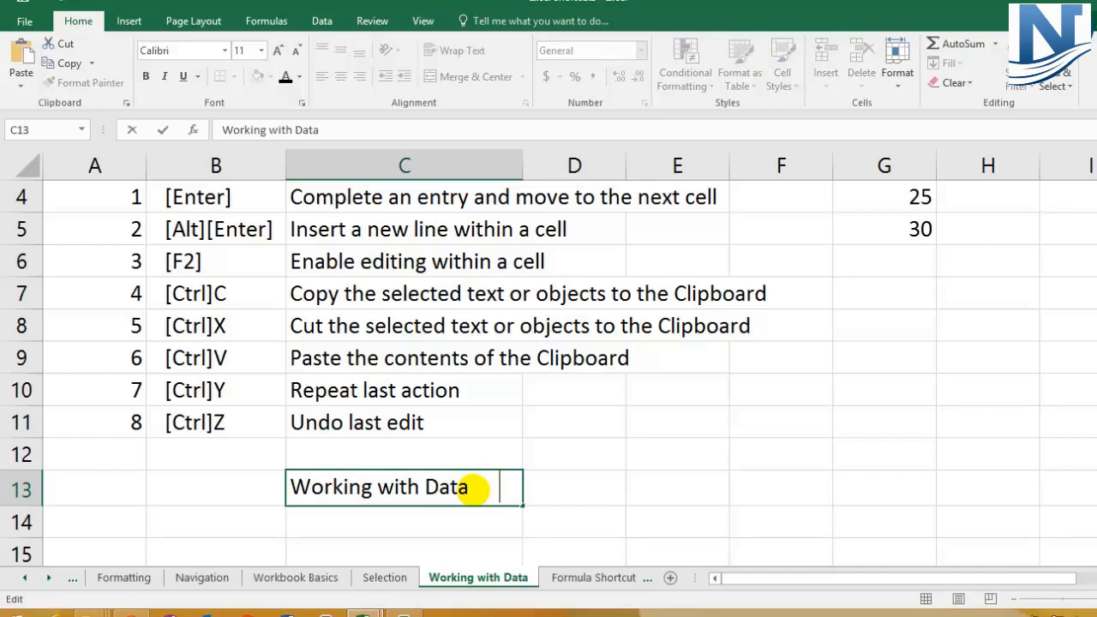
pyautogui.press('BackSpace')
pyautogui.press('BackSpace')
pyautogui.hotkey('alt', 'Return')
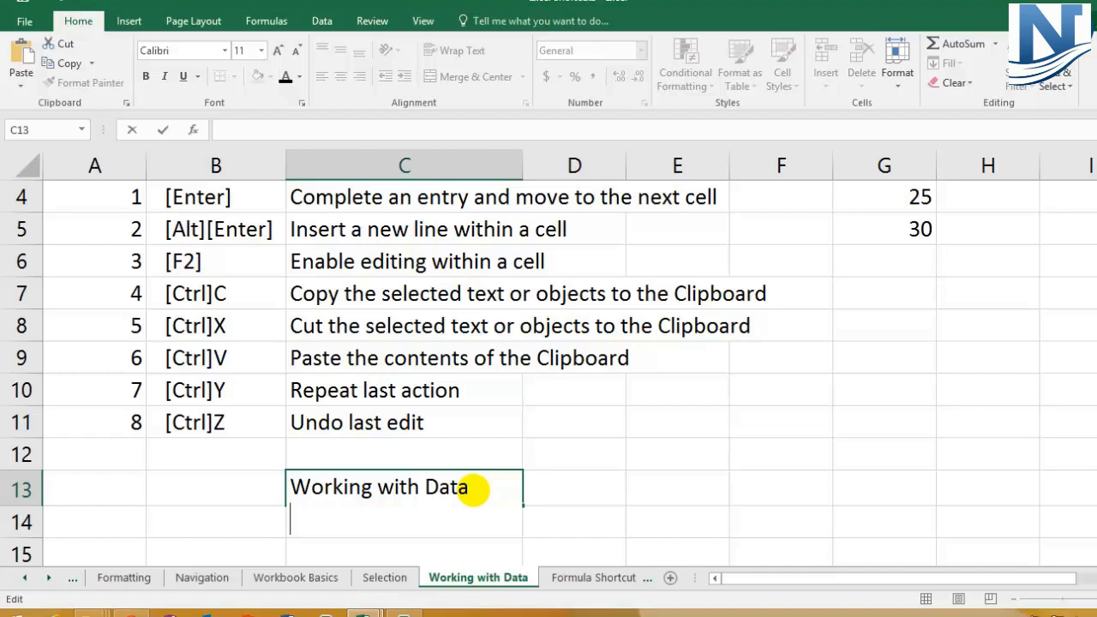
pyautogui.write('Excel data')
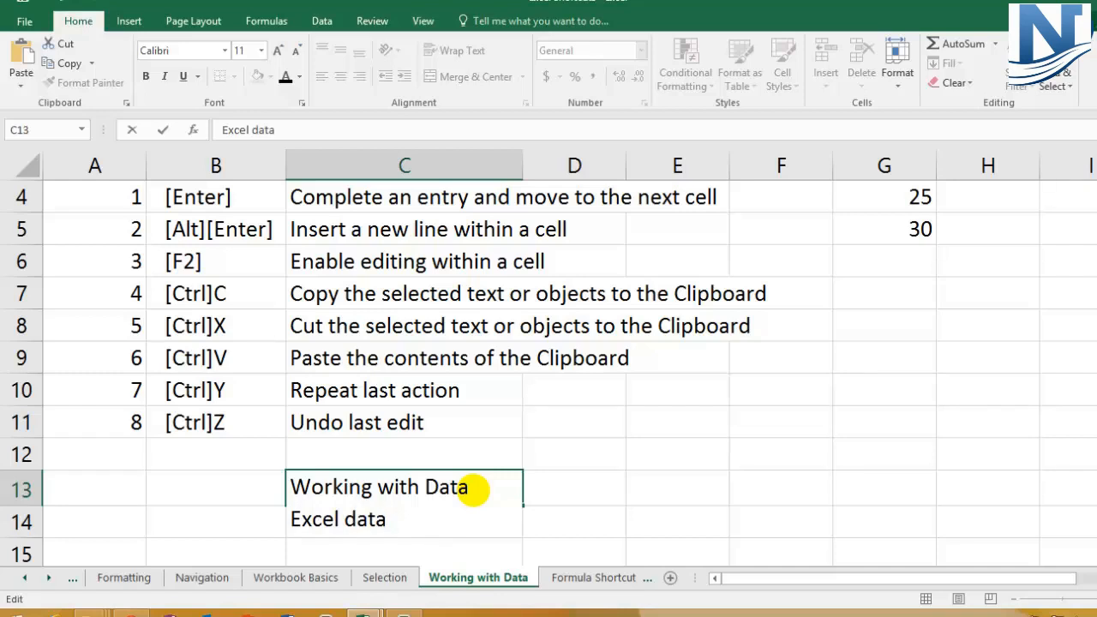
# Step: Add a third line reading "Data no 45" inside cell C13 and commit the multi-line entry
pyautogui.hotkey('alt', 'Return')
pyautogui.write('Dat')
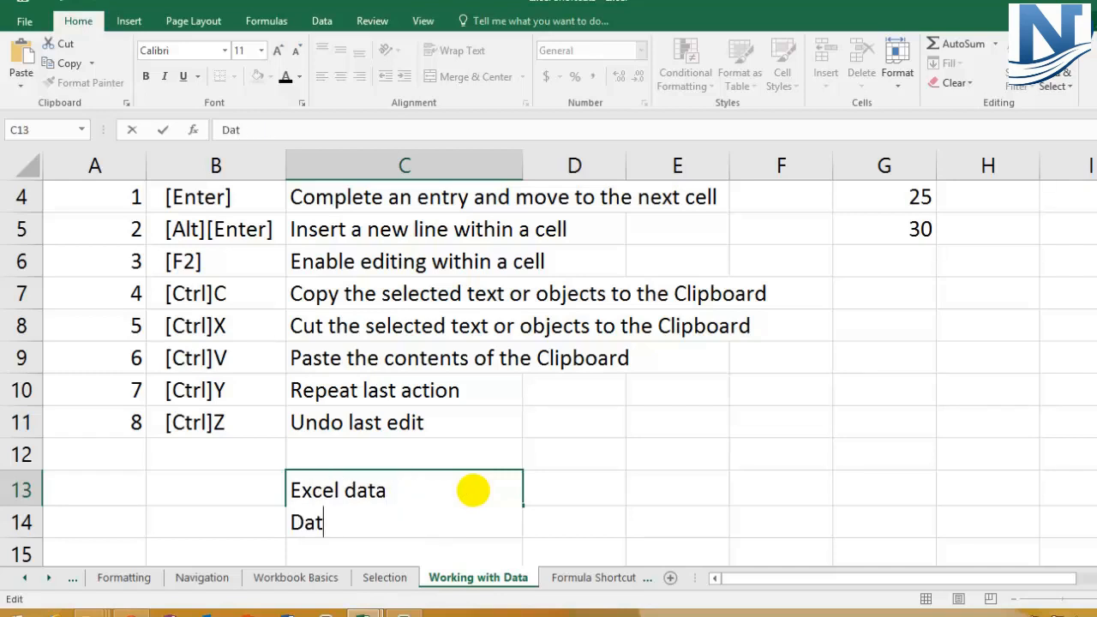
pyautogui.write('a no 45')
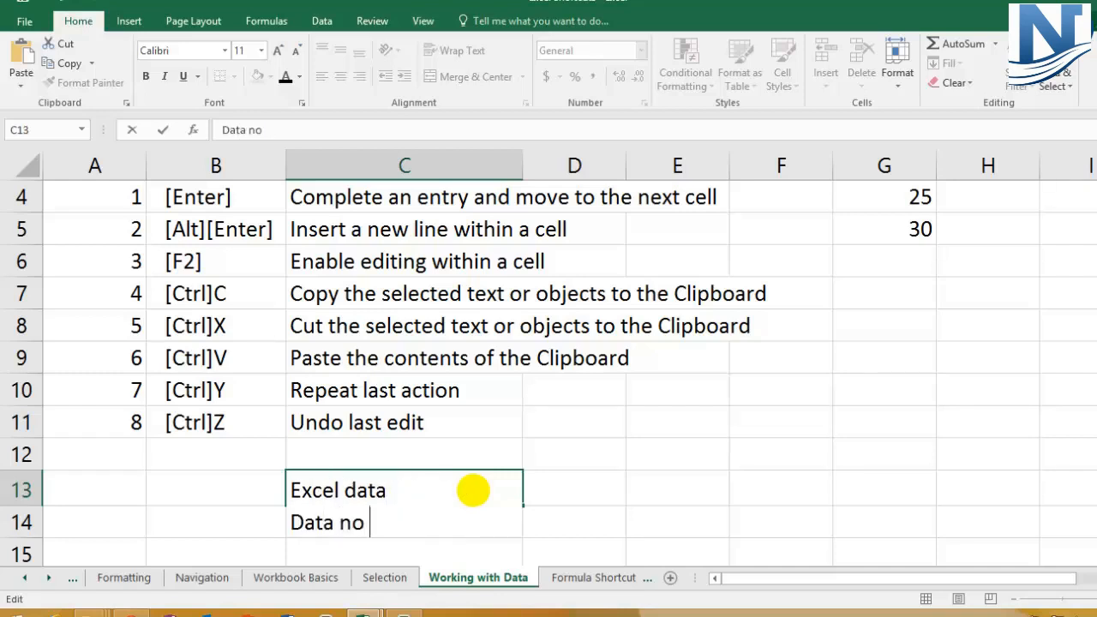
pyautogui.press('Return')
pyautogui.click(473, 488)
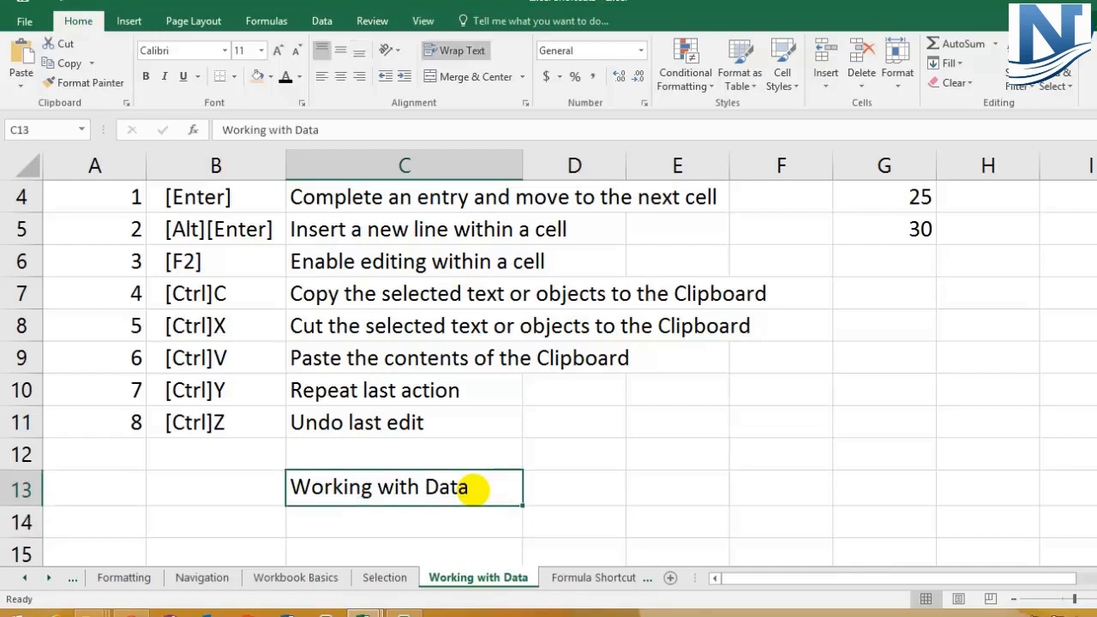
pyautogui.press('F2')
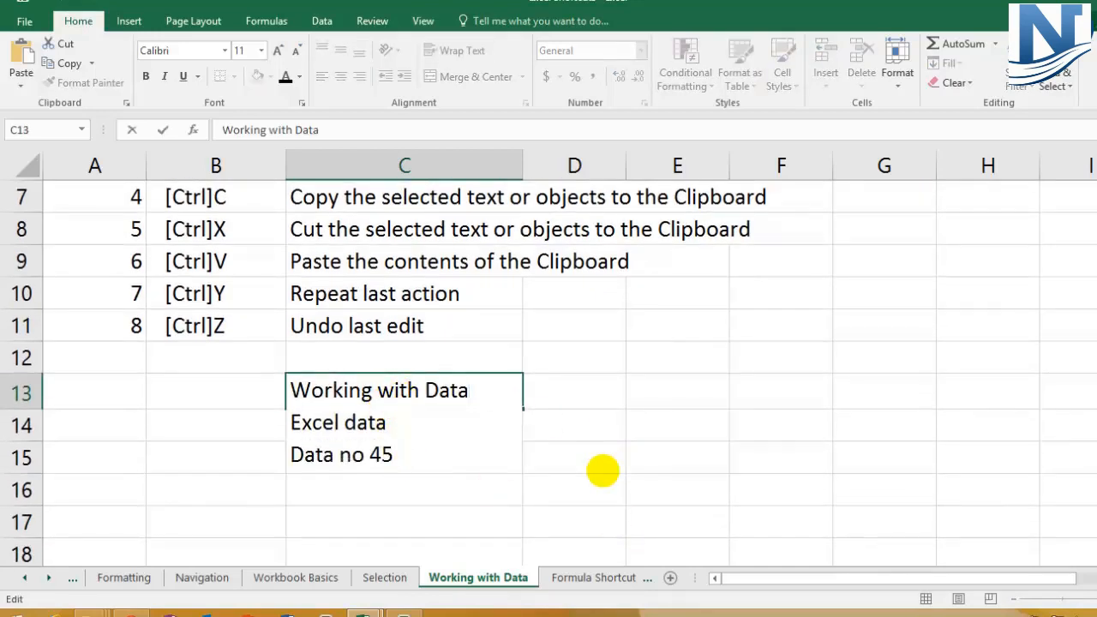
pyautogui.click(603, 467)
# Step: Reopen cell C13 for editing and extend its last line to "Data no 45 and 55"
pyautogui.scroll(2, 176, 380)
pyautogui.click(198, 352)
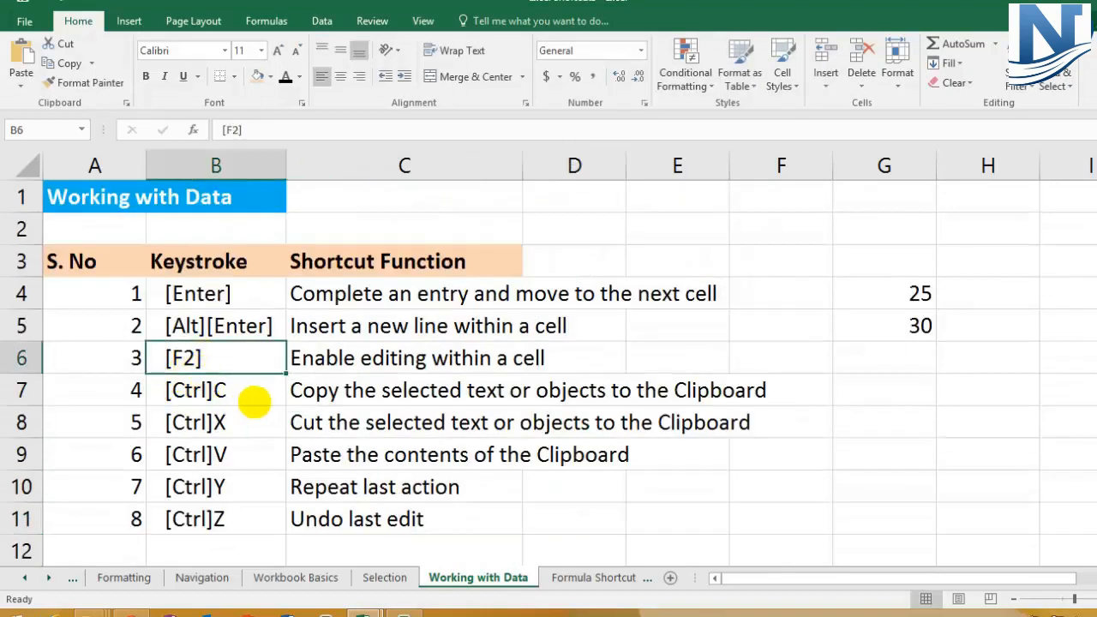
pyautogui.scroll(-1, 463, 394)
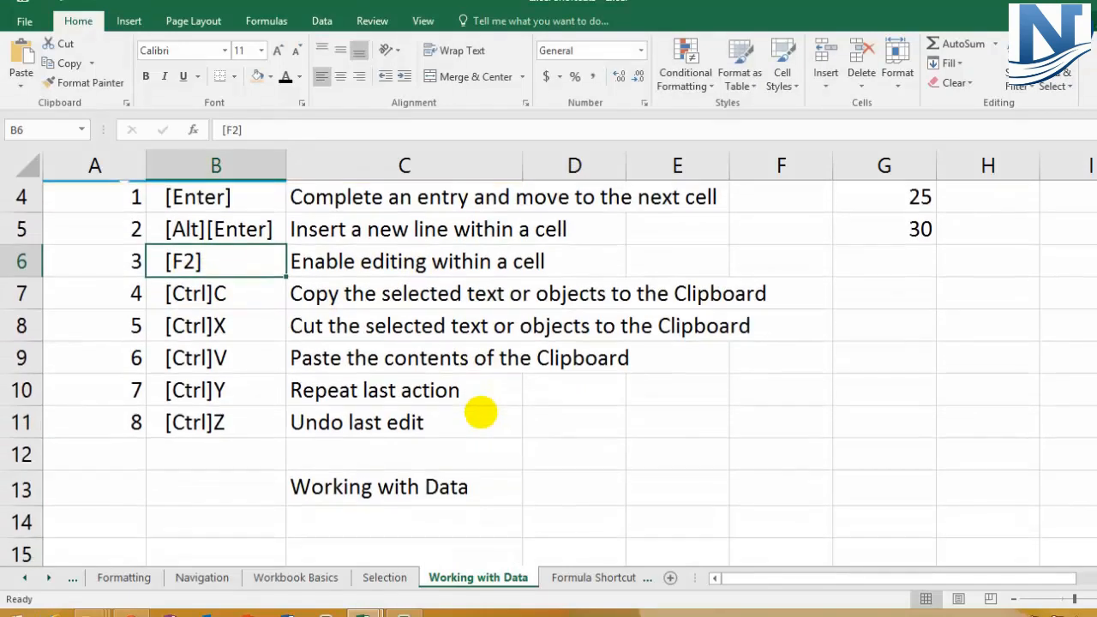
pyautogui.click(360, 494)
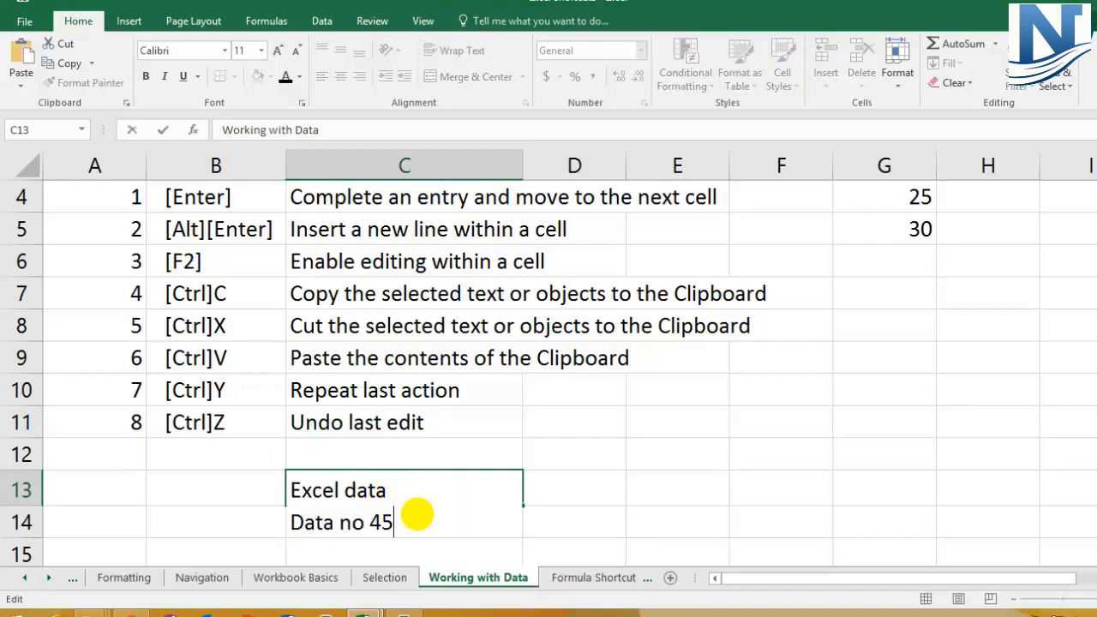
pyautogui.write('and 55')
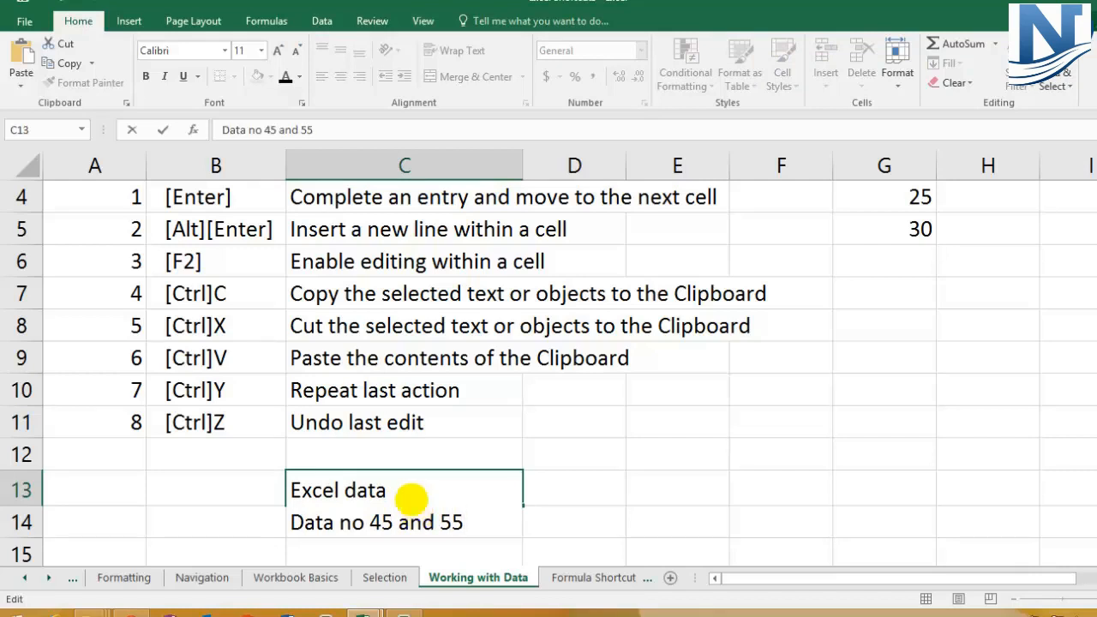
# Step: Change the second line of cell C13 to "Excel charts" and commit the entry
pyautogui.click(400, 487)
pyautogui.press('BackSpace')
pyautogui.press('BackSpace')
pyautogui.press('BackSpace')
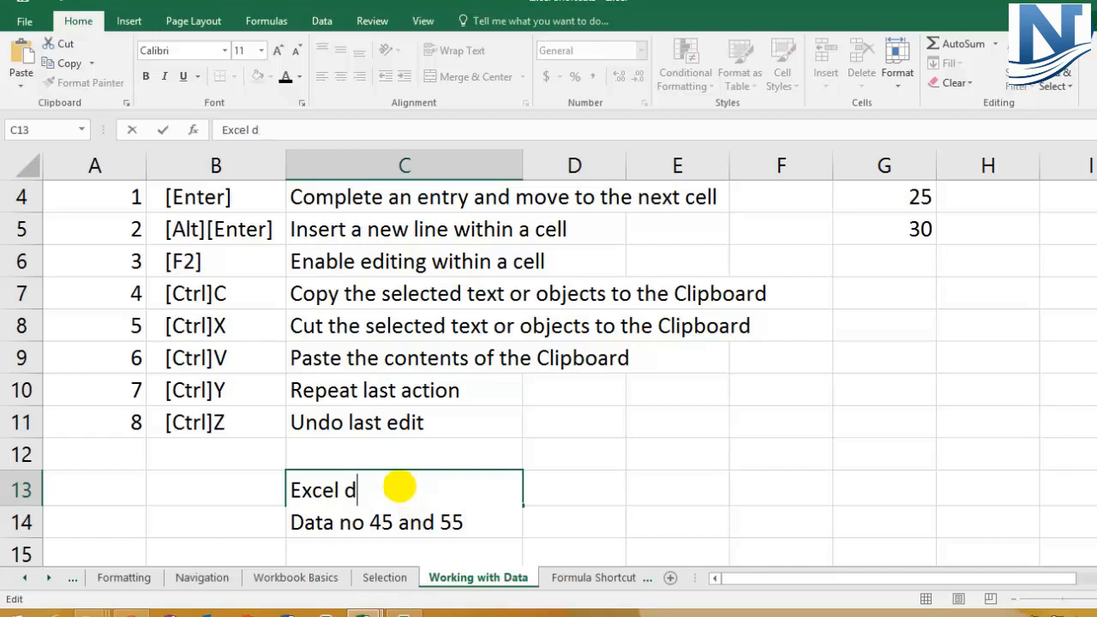
pyautogui.press('BackSpace')
pyautogui.write('charts')
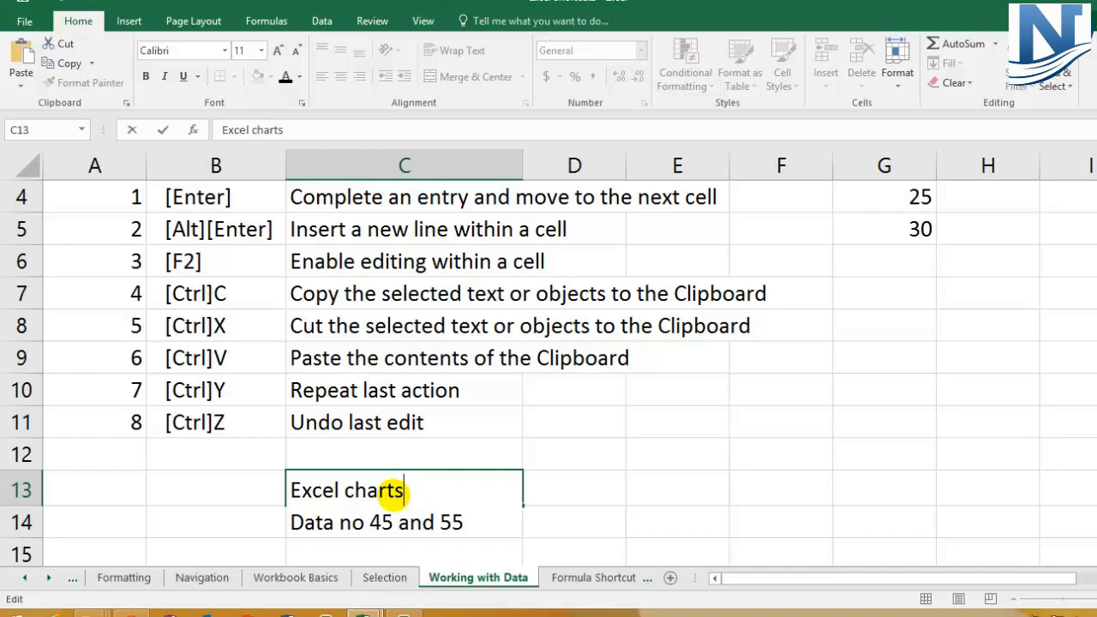
pyautogui.press('Return')
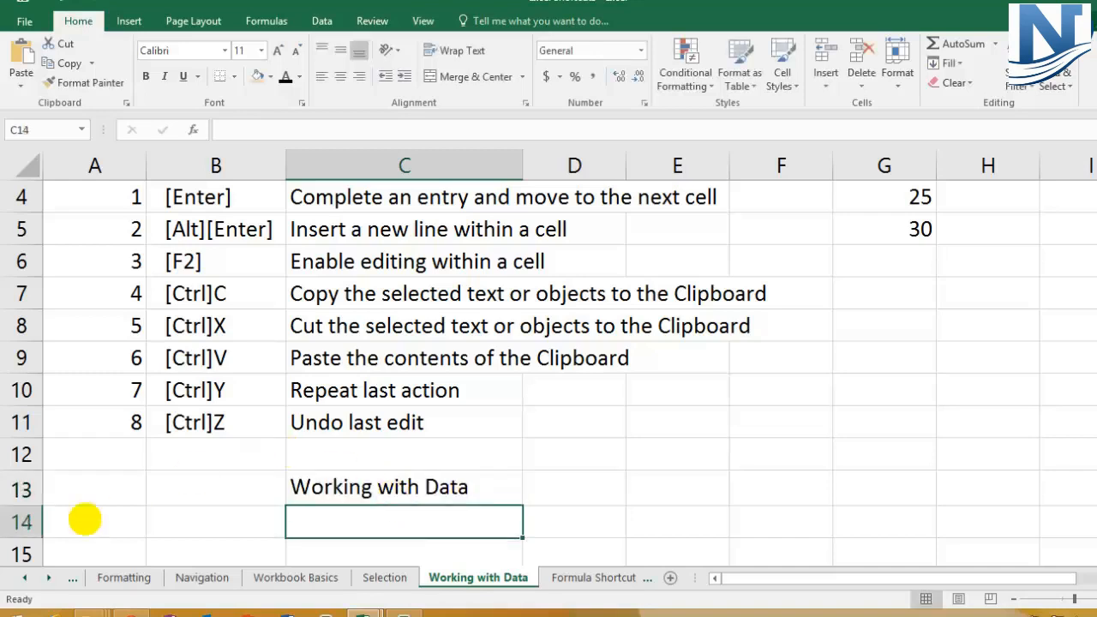
# Step: Copy the values of cells G4 and G5 one by one into H4 and H5
pyautogui.click(210, 293)
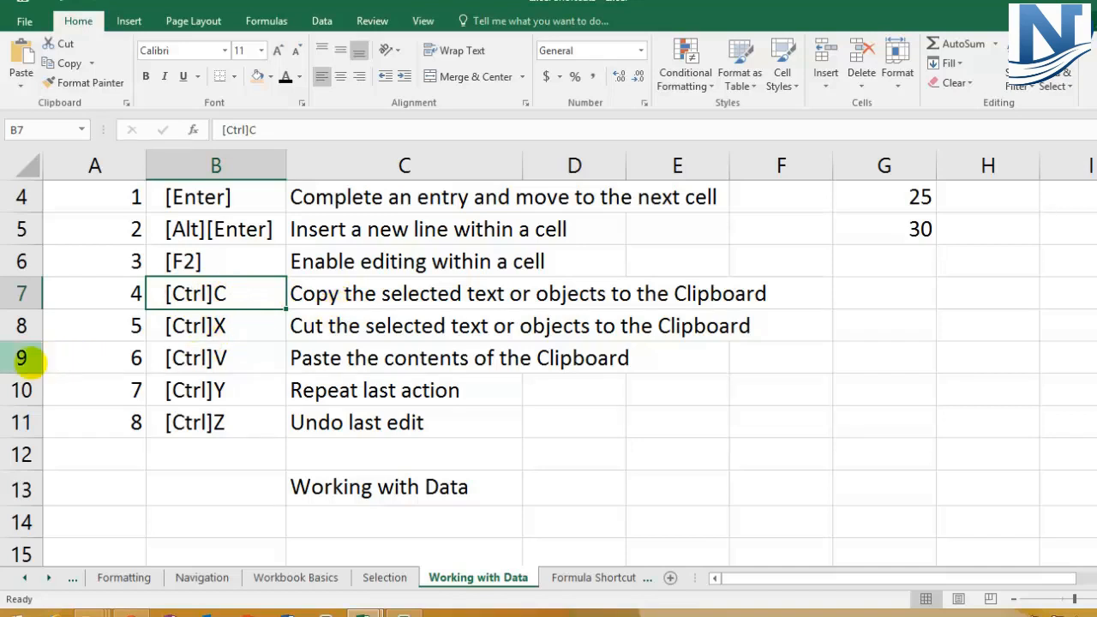
pyautogui.click(22, 359)
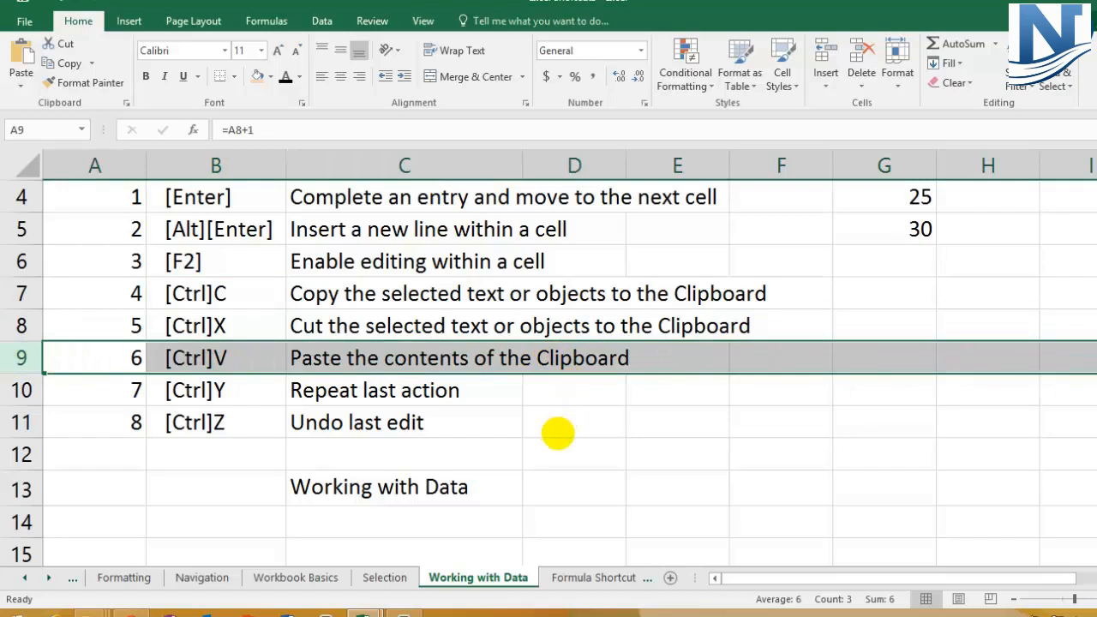
pyautogui.scroll(1, 583, 445)
pyautogui.click(891, 294)
pyautogui.hotkey('ctrl', 'c')
pyautogui.click(970, 298)
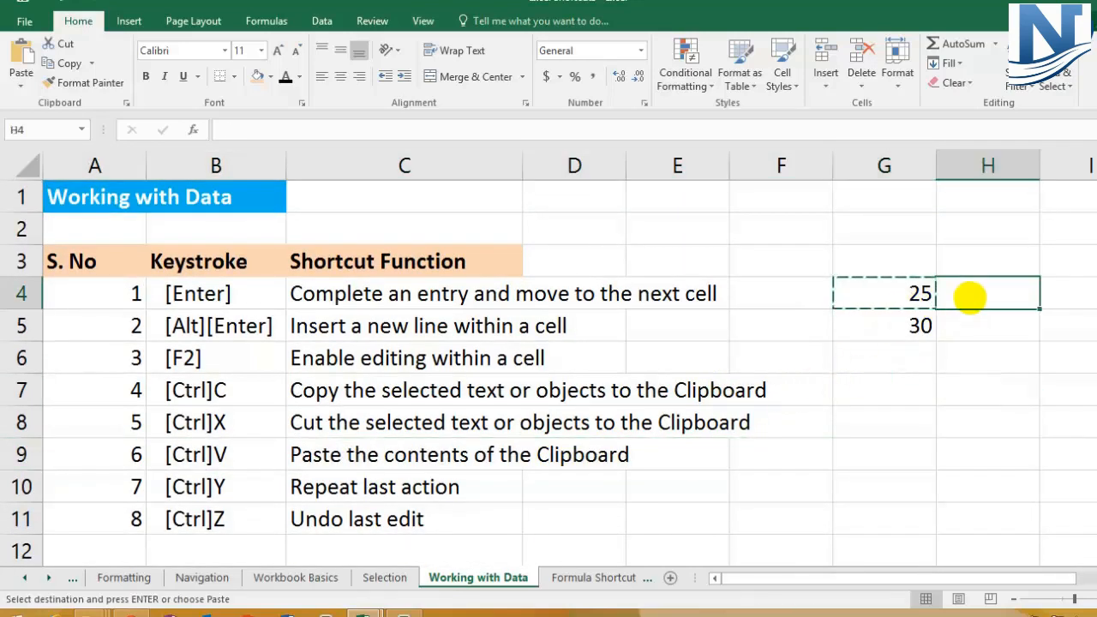
pyautogui.hotkey('ctrl', 'v')
pyautogui.click(920, 324)
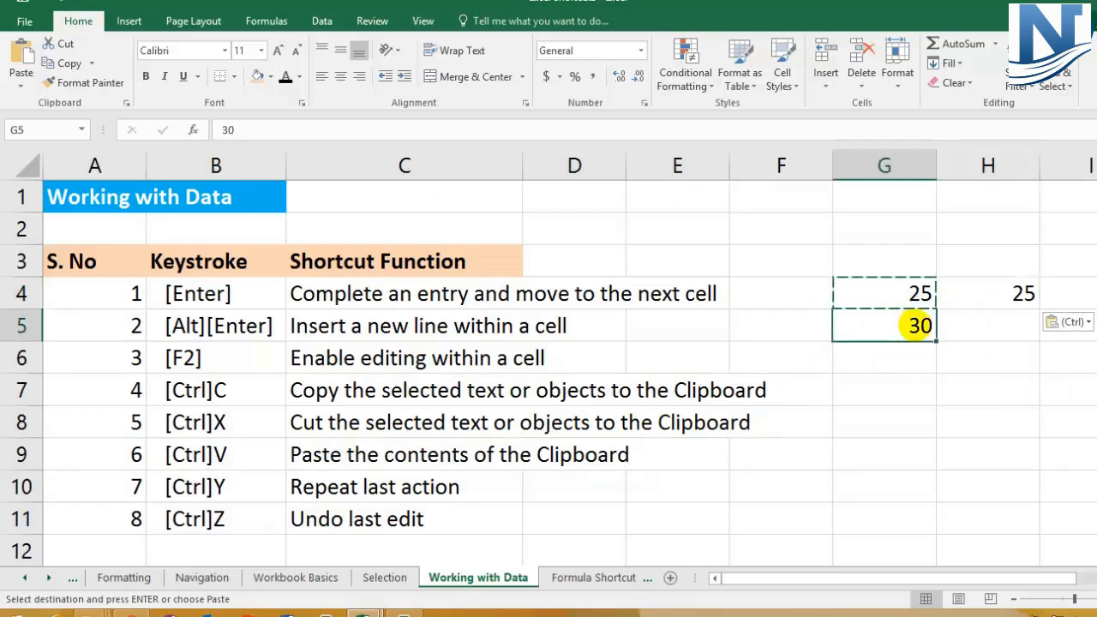
pyautogui.hotkey('ctrl', 'c')
pyautogui.click(991, 319)
pyautogui.hotkey('ctrl', 'v')
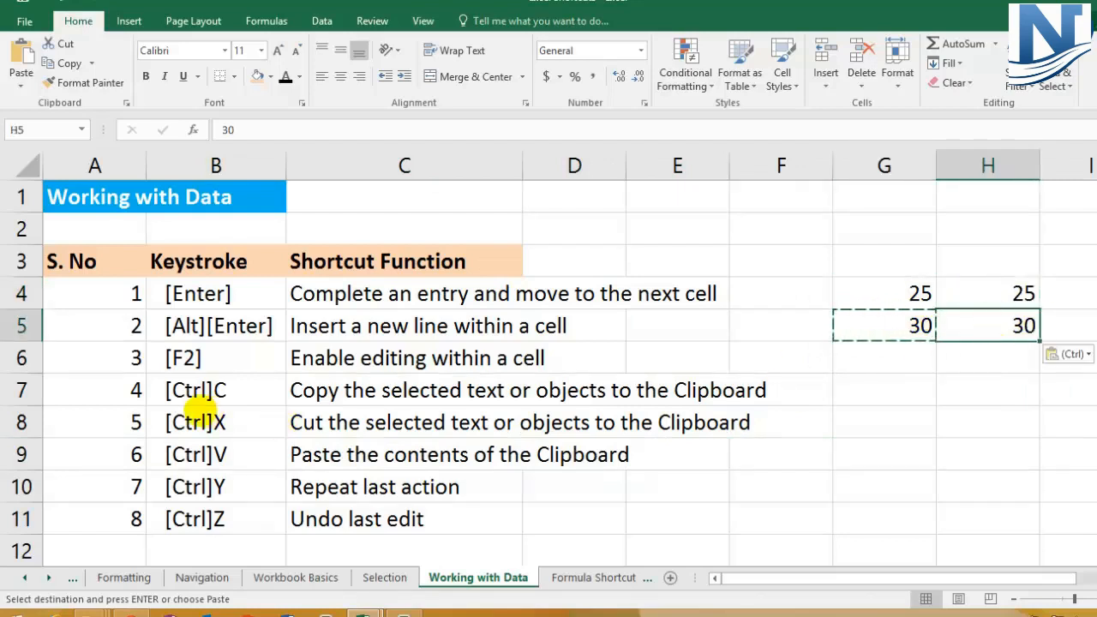
# Step: Cancel the copy selection and clear the contents of cells H4:H5
pyautogui.click(21, 422)
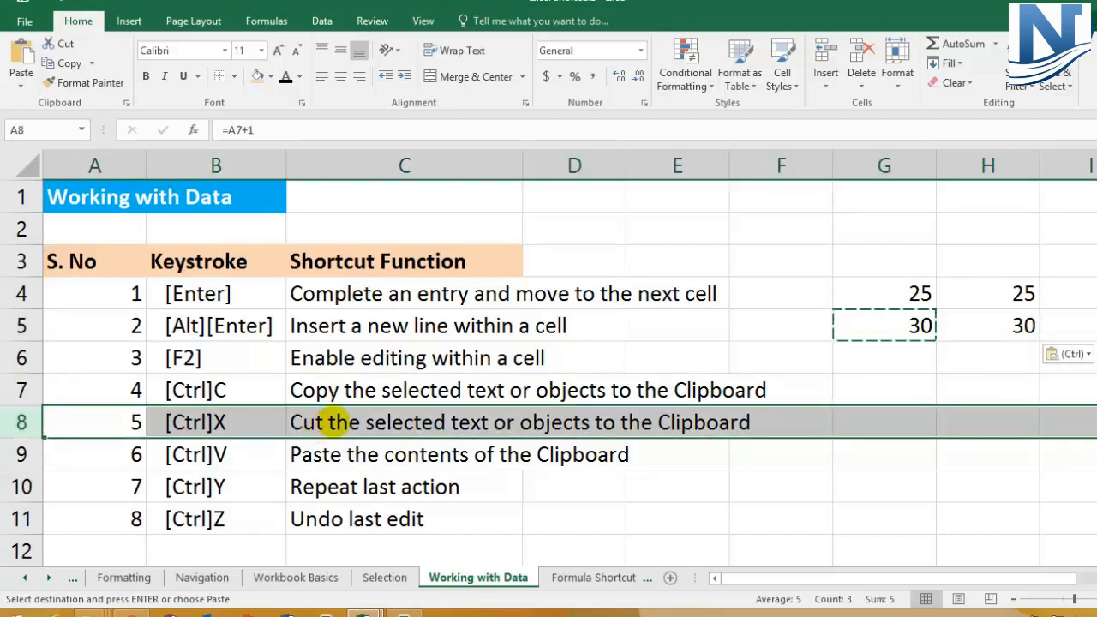
pyautogui.click(956, 360)
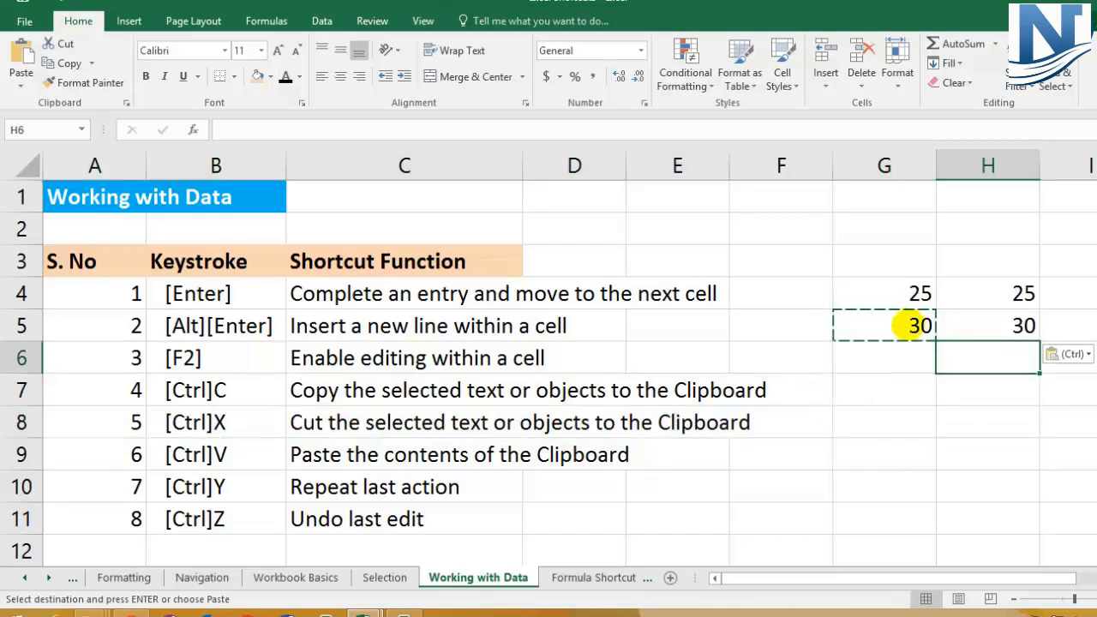
pyautogui.press('Escape')
pyautogui.moveTo(994, 293); pyautogui.dragTo(998, 321)
pyautogui.press('Delete')
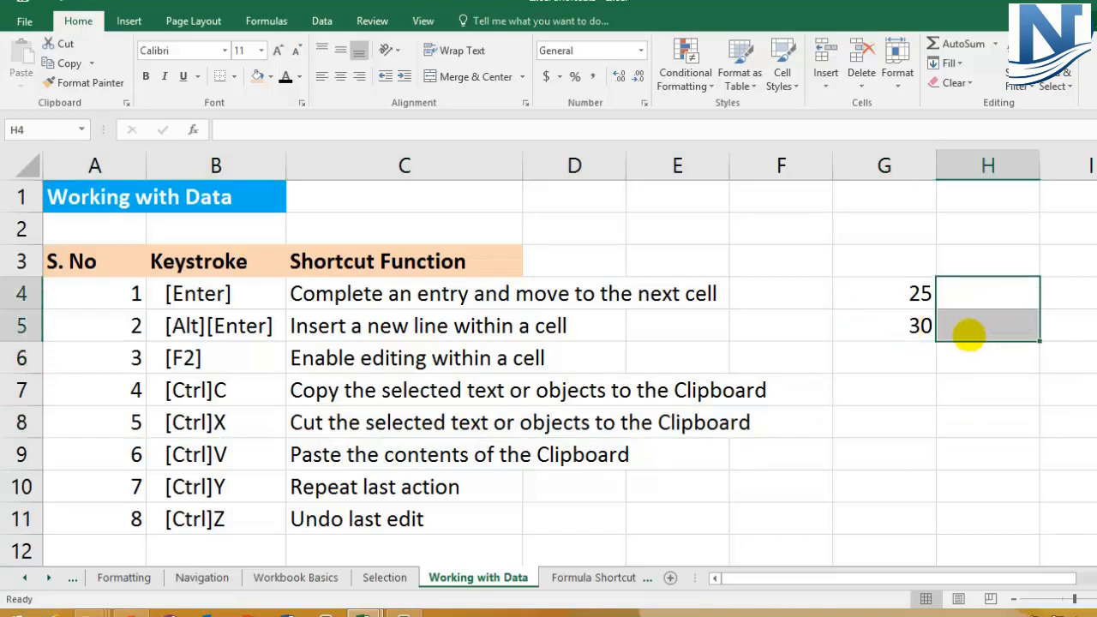
# Step: Copy the value of cell G4 and paste it into cell H4
pyautogui.click(918, 293)
pyautogui.hotkey('ctrl', 'c')
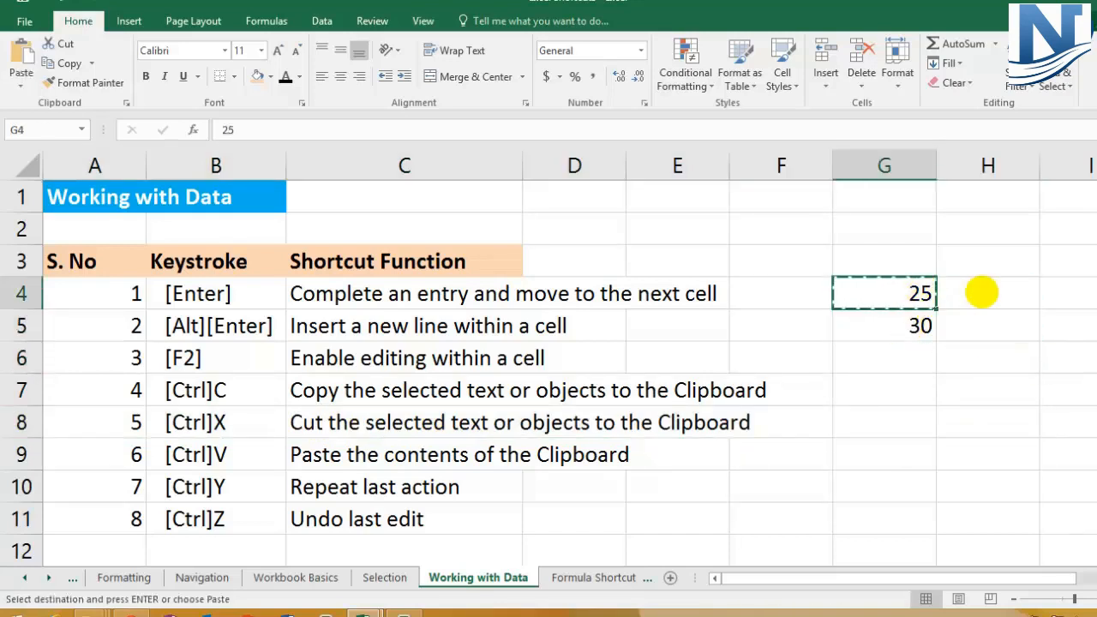
pyautogui.click(982, 293)
pyautogui.hotkey('ctrl', 'v')
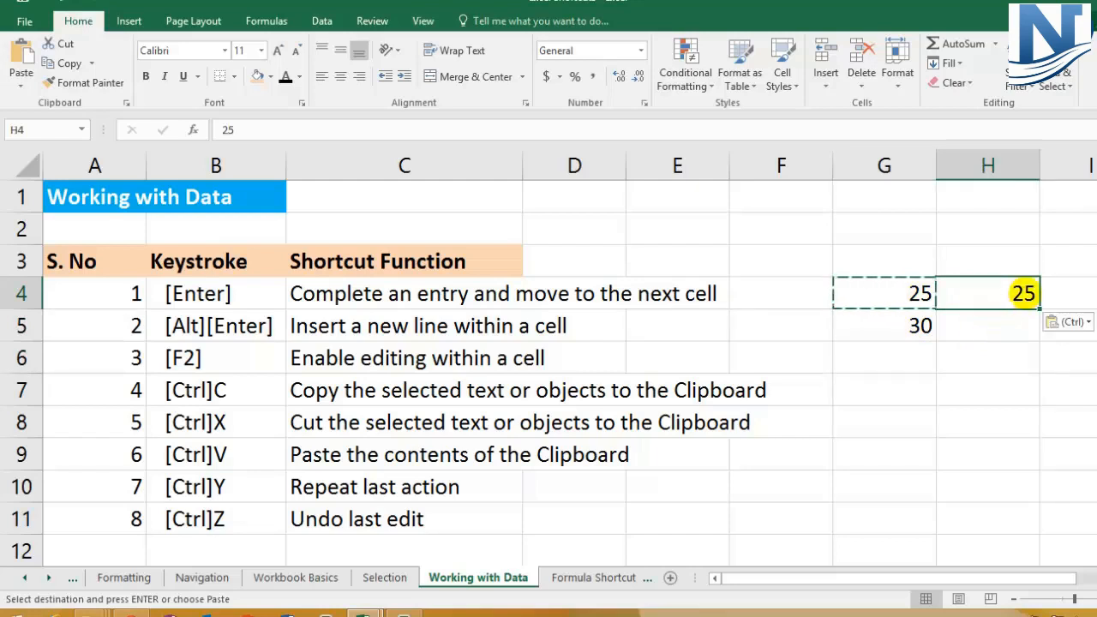
# Step: Cancel the copy selection, then cut the value of cell G5 and paste it into cell H5
pyautogui.press('Escape')
pyautogui.click(904, 294)
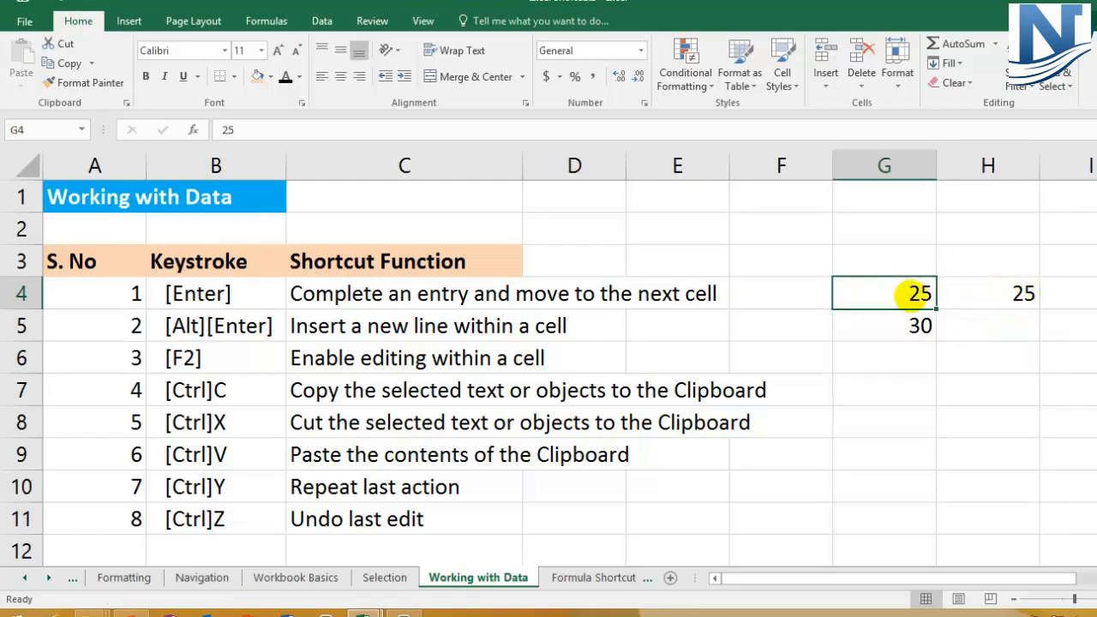
pyautogui.click(1008, 293)
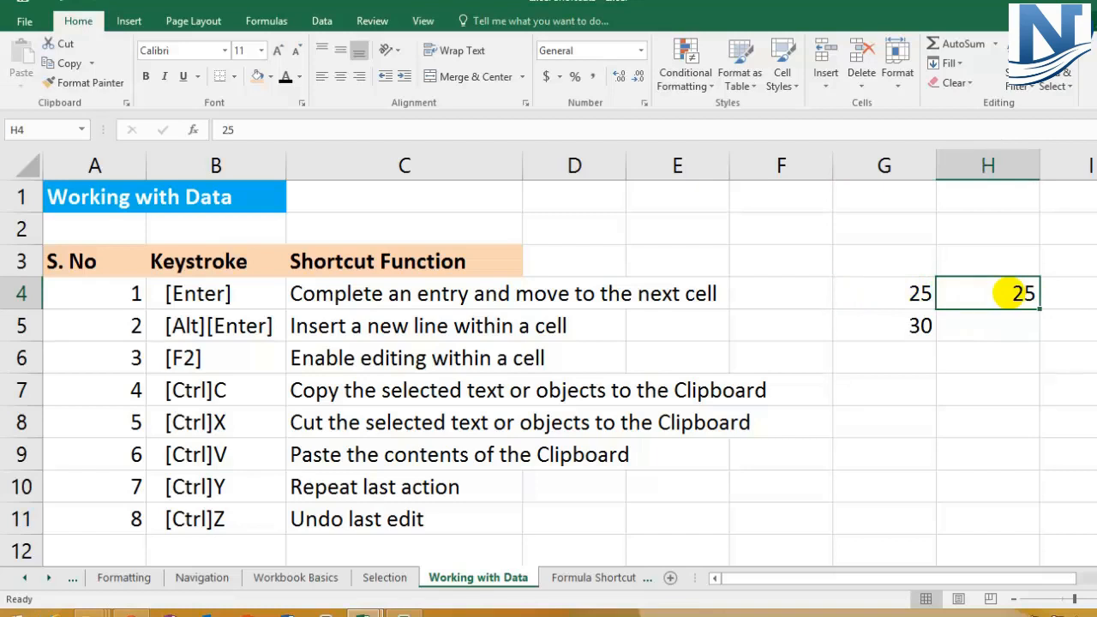
pyautogui.click(909, 326)
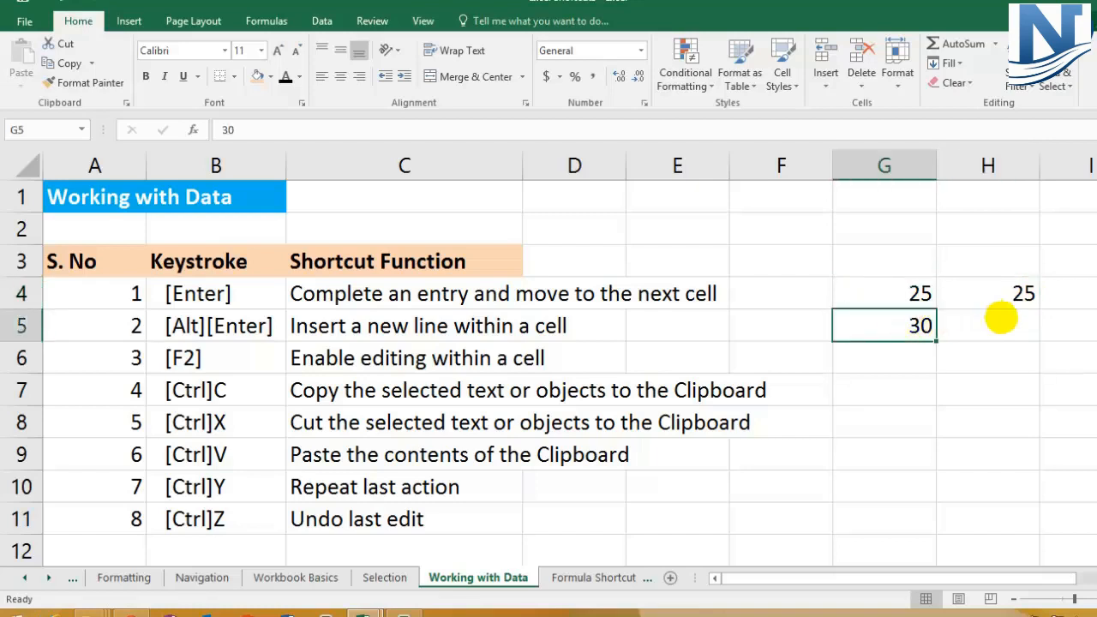
pyautogui.hotkey('ctrl', 'c')
pyautogui.click(992, 323)
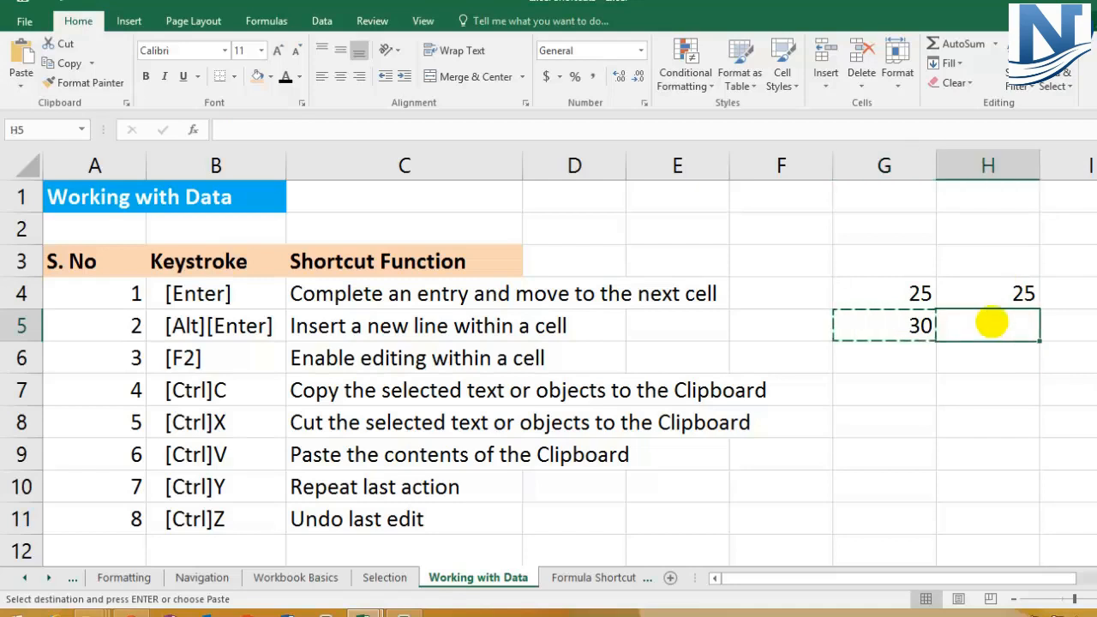
pyautogui.hotkey('ctrl', 'v')
pyautogui.click(876, 328)
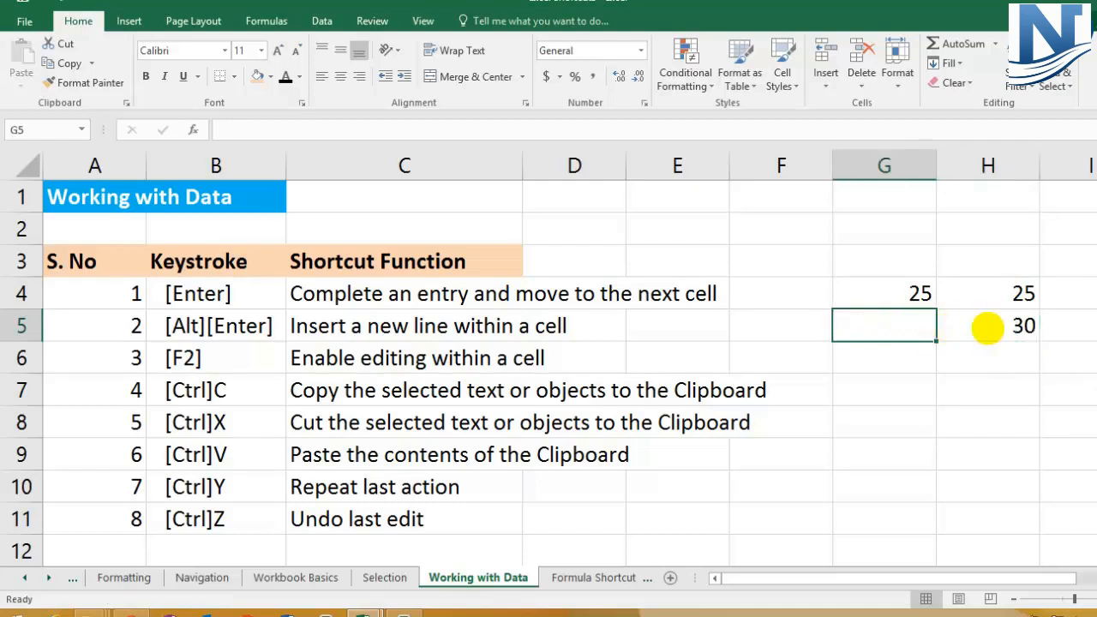
pyautogui.click(989, 326)
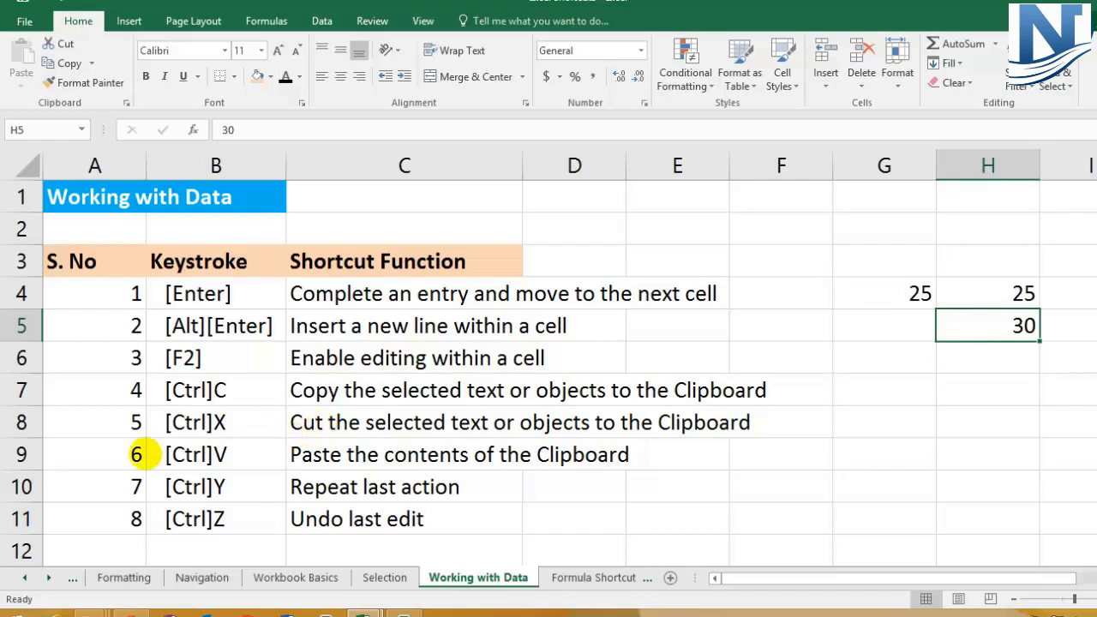
# Step: Enter the value 25 in each of the cells G11, G12 and G13
pyautogui.click(21, 454)
pyautogui.click(20, 486)
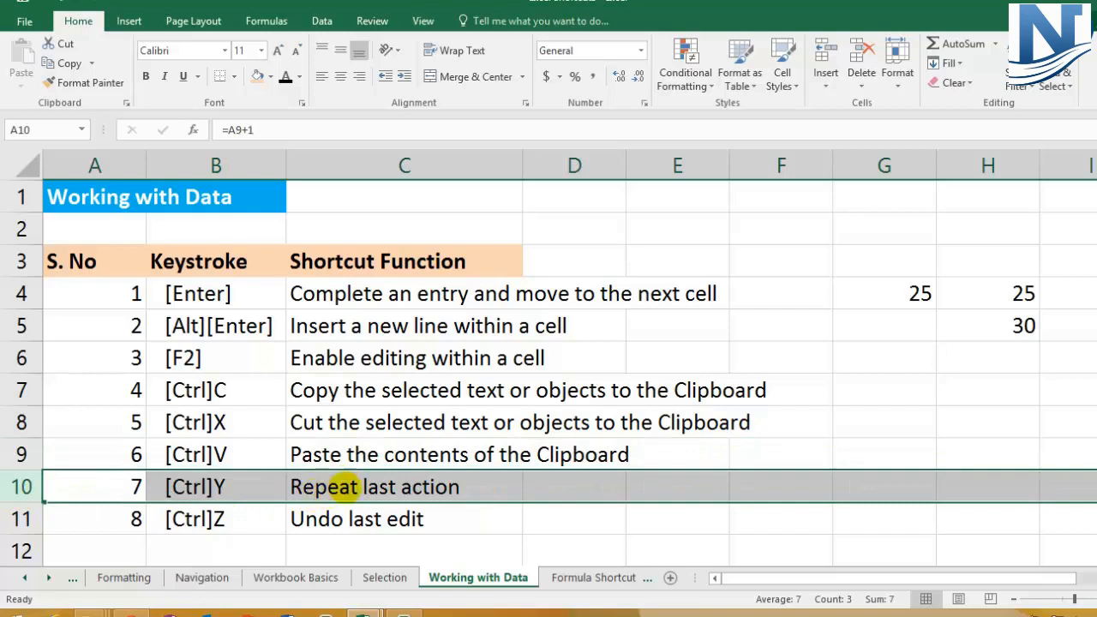
pyautogui.scroll(-1, 669, 481)
pyautogui.click(859, 421)
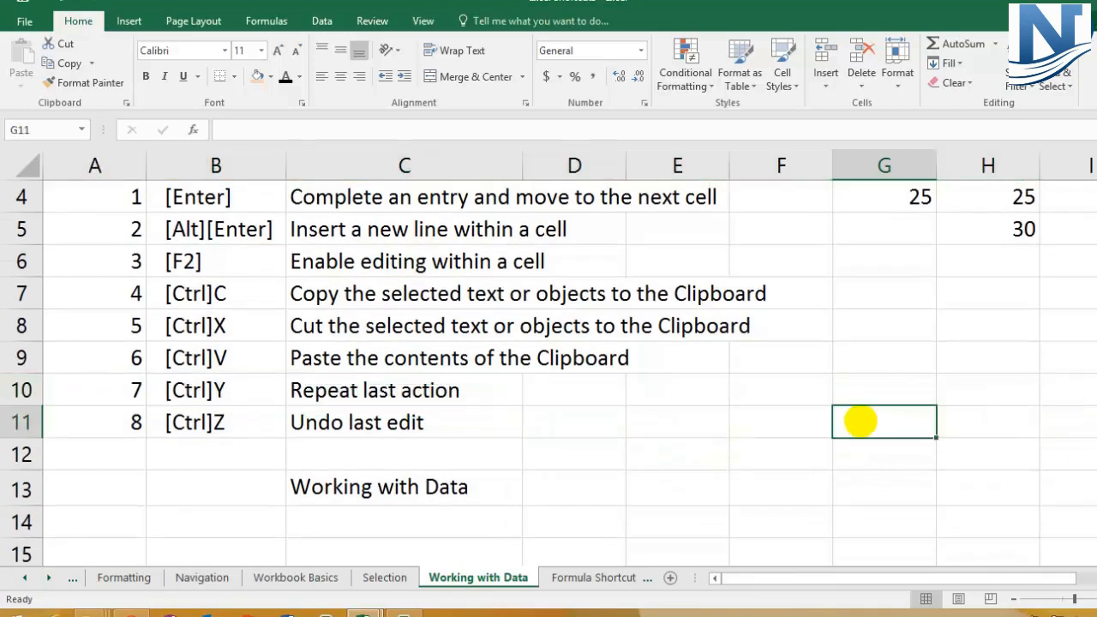
pyautogui.write('25')
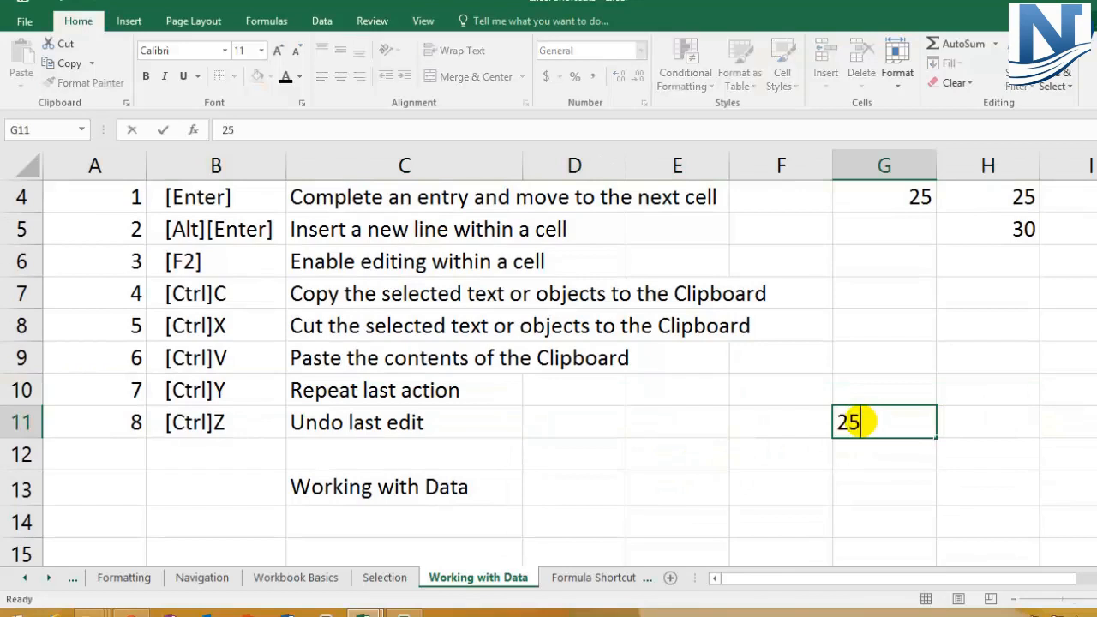
pyautogui.press('Return')
pyautogui.write('25')
pyautogui.press('Return')
pyautogui.write('25')
pyautogui.press('Return')
# Step: Set the font color of cell G11 to red and repeat that last action on cell G12
pyautogui.click(860, 421)
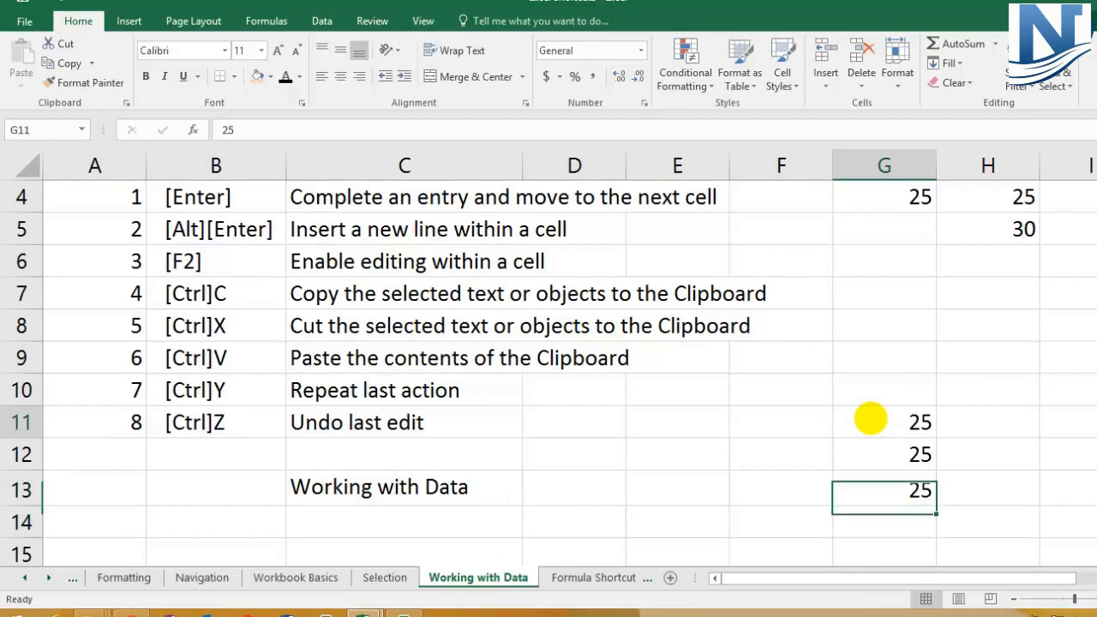
pyautogui.click(299, 77)
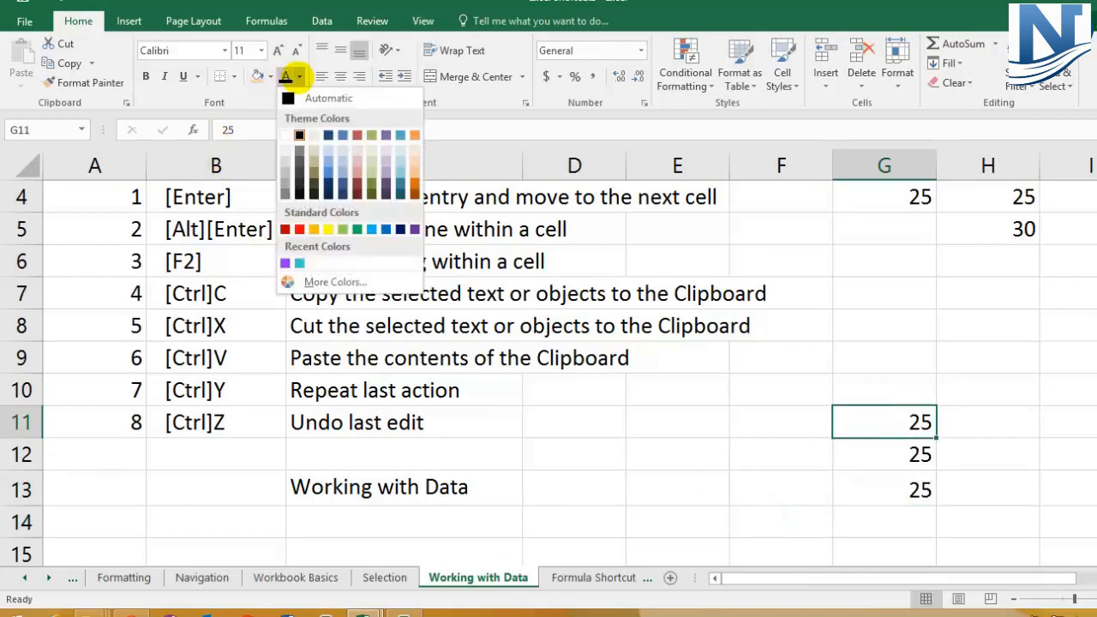
pyautogui.click(300, 229)
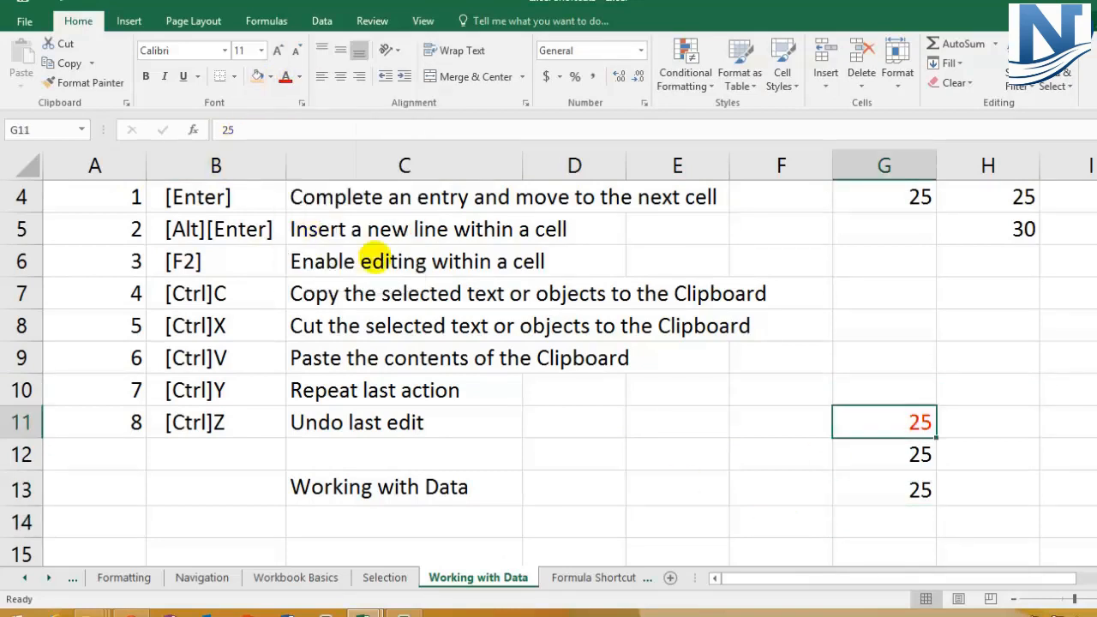
pyautogui.click(892, 463)
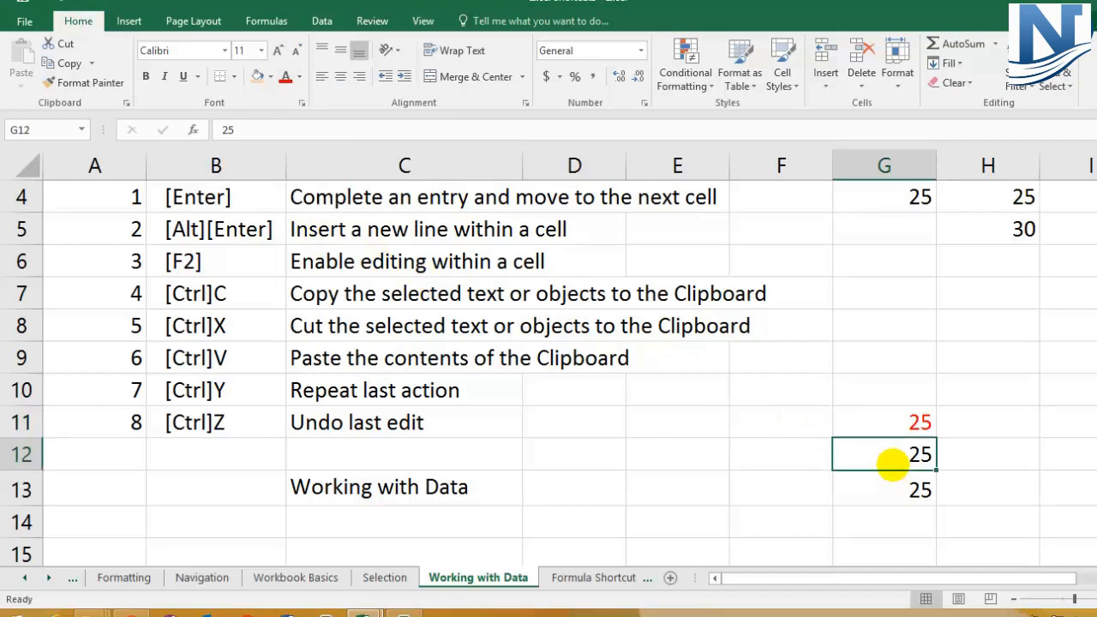
pyautogui.hotkey('ctrl', 'y')
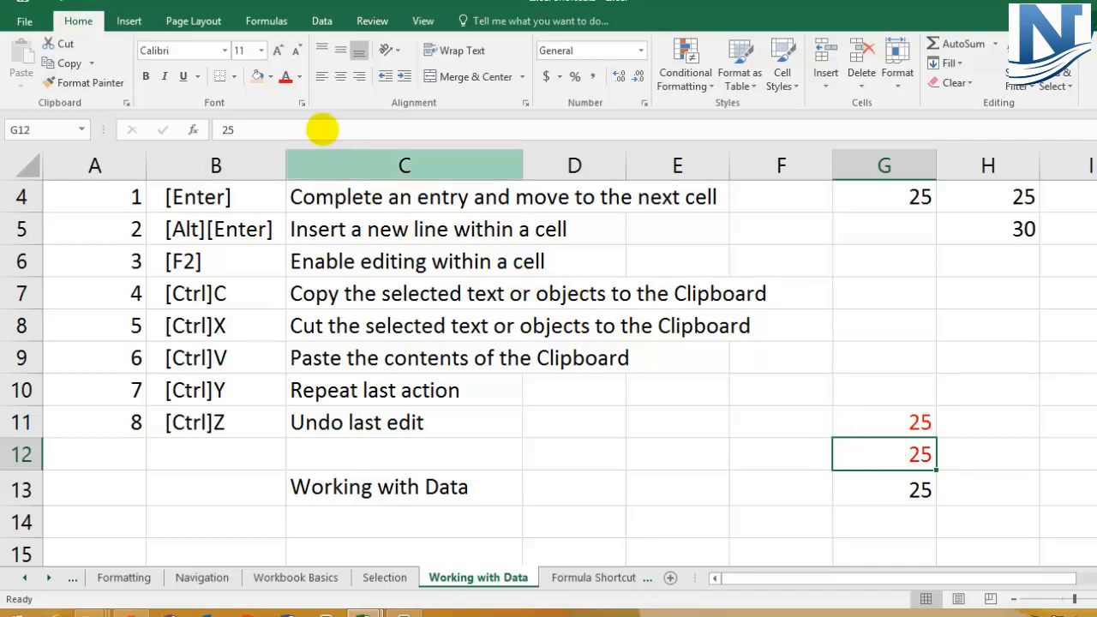
# Step: Set the font color of cell G12 to purple and repeat that last action on cell G13
pyautogui.click(299, 76)
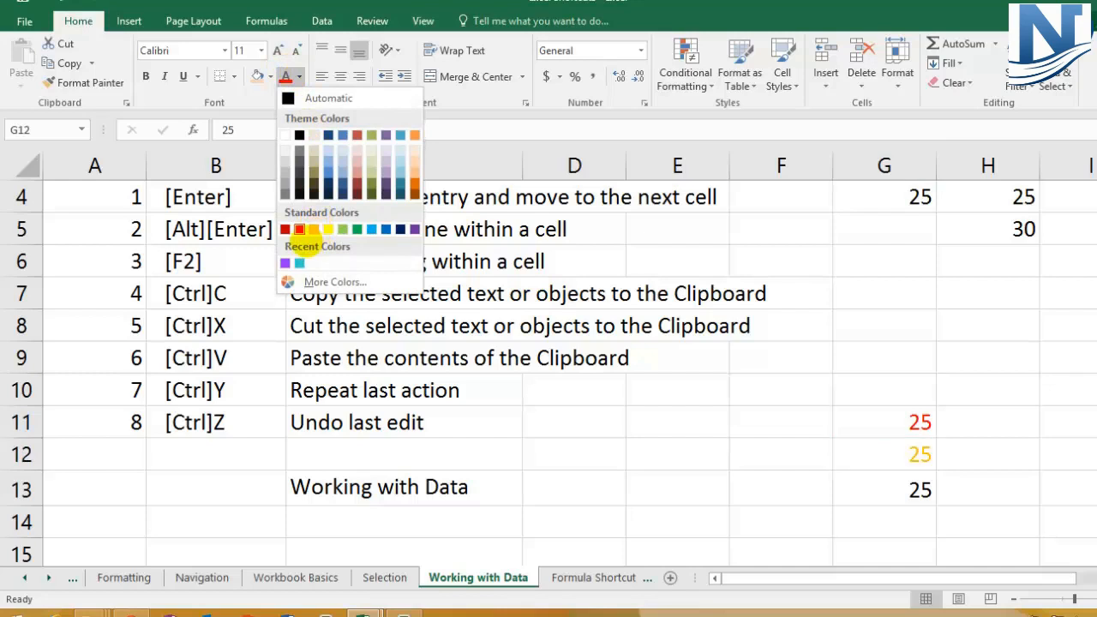
pyautogui.click(299, 229)
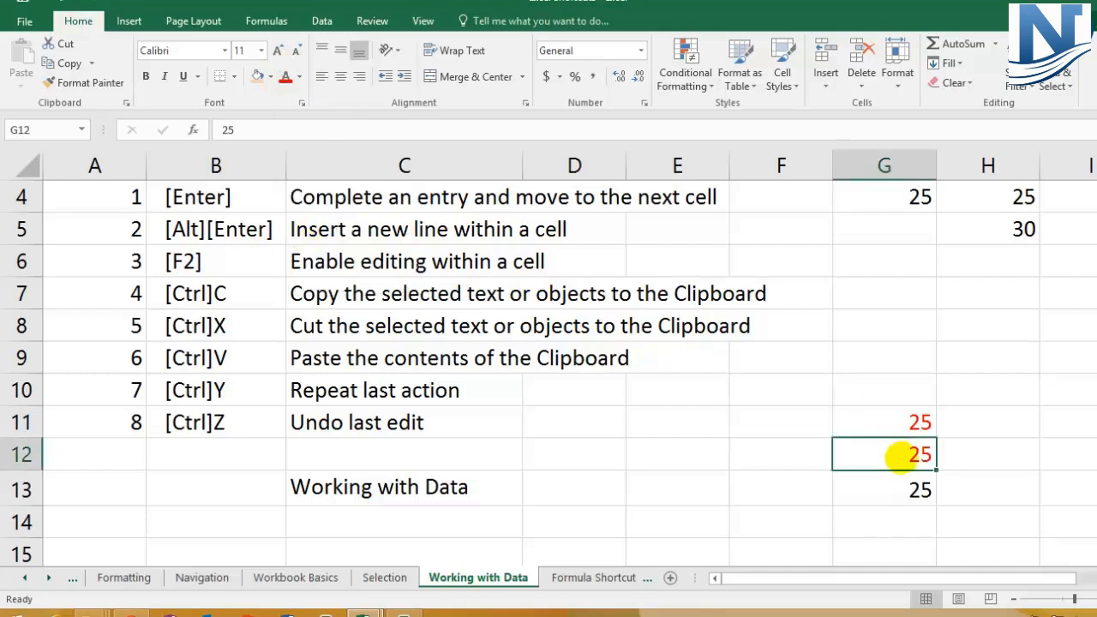
pyautogui.click(300, 76)
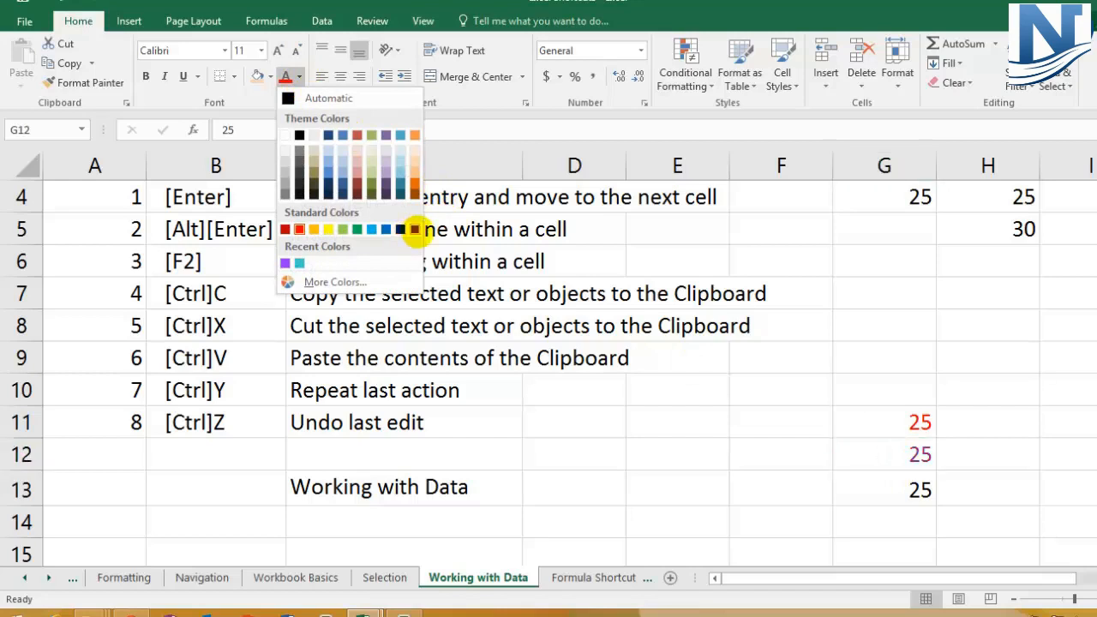
pyautogui.click(414, 229)
pyautogui.click(905, 495)
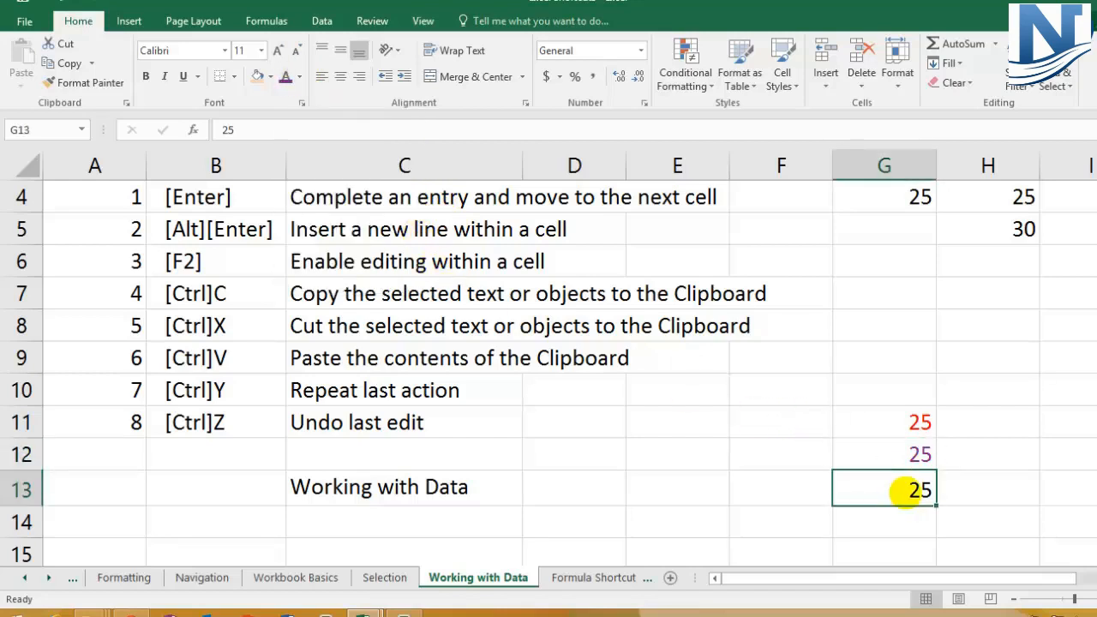
pyautogui.hotkey('ctrl', 'y')
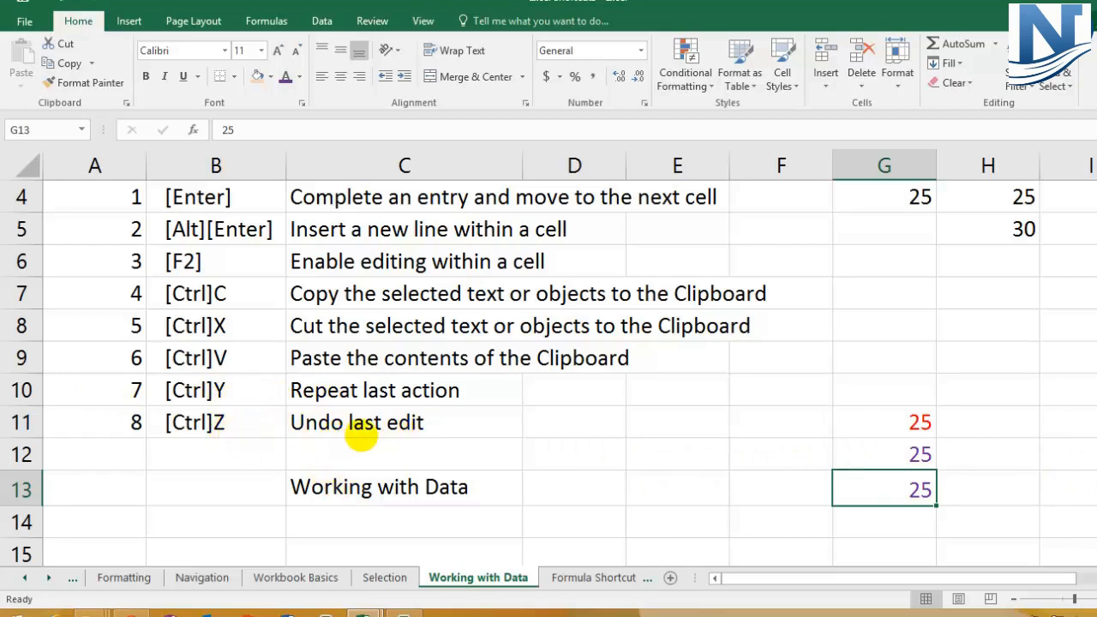
# Step: Enter the text "Excel" in cell E11
pyautogui.click(697, 416)
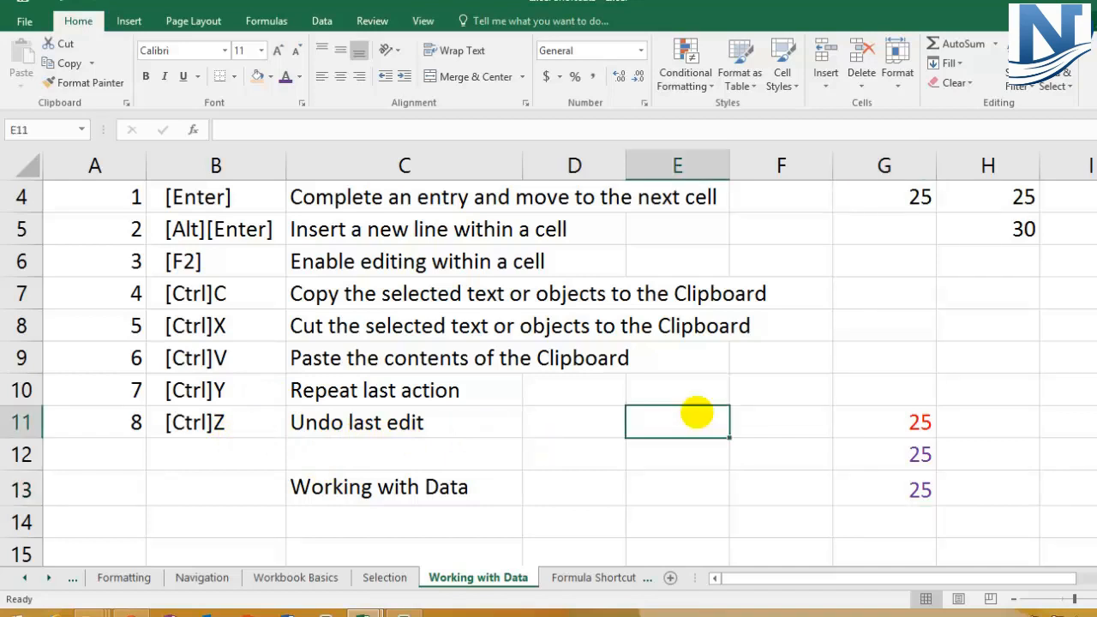
pyautogui.write('Excel')
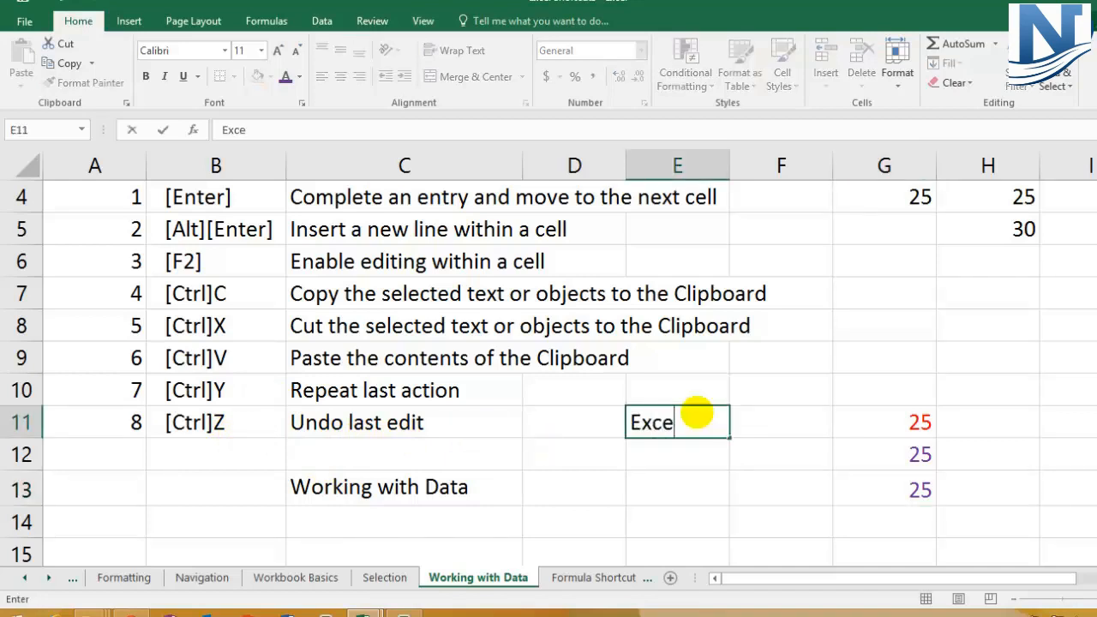
pyautogui.press('Return')
# Step: Set the font color of cell E11 to green and undo that color change
pyautogui.click(694, 420)
pyautogui.click(299, 76)
pyautogui.click(361, 225)
pyautogui.click(698, 487)
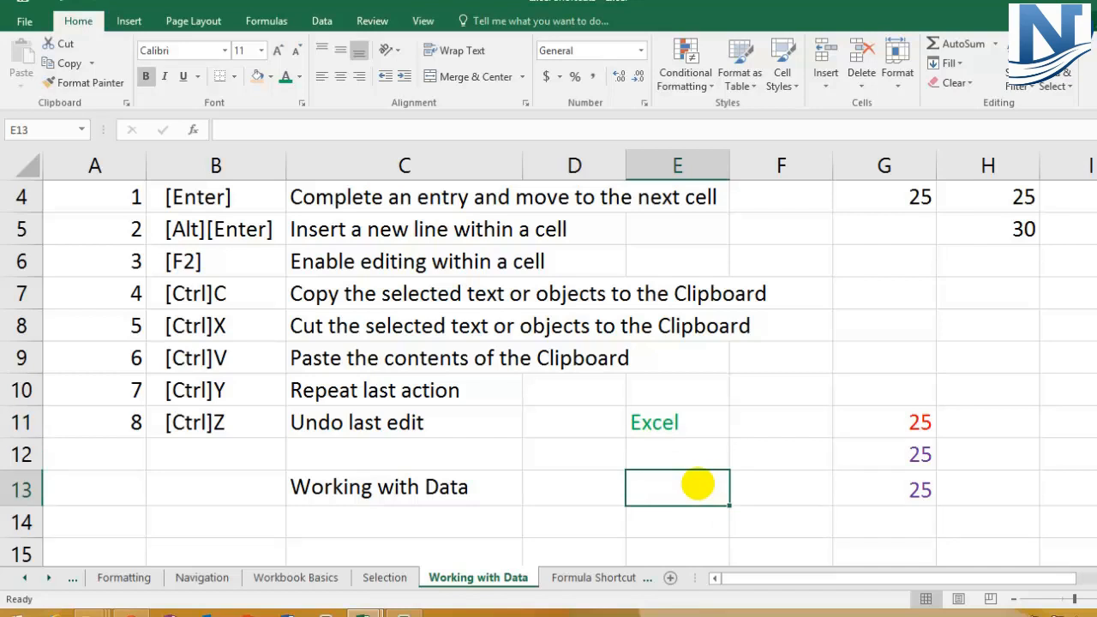
pyautogui.hotkey('ctrl', 'z')
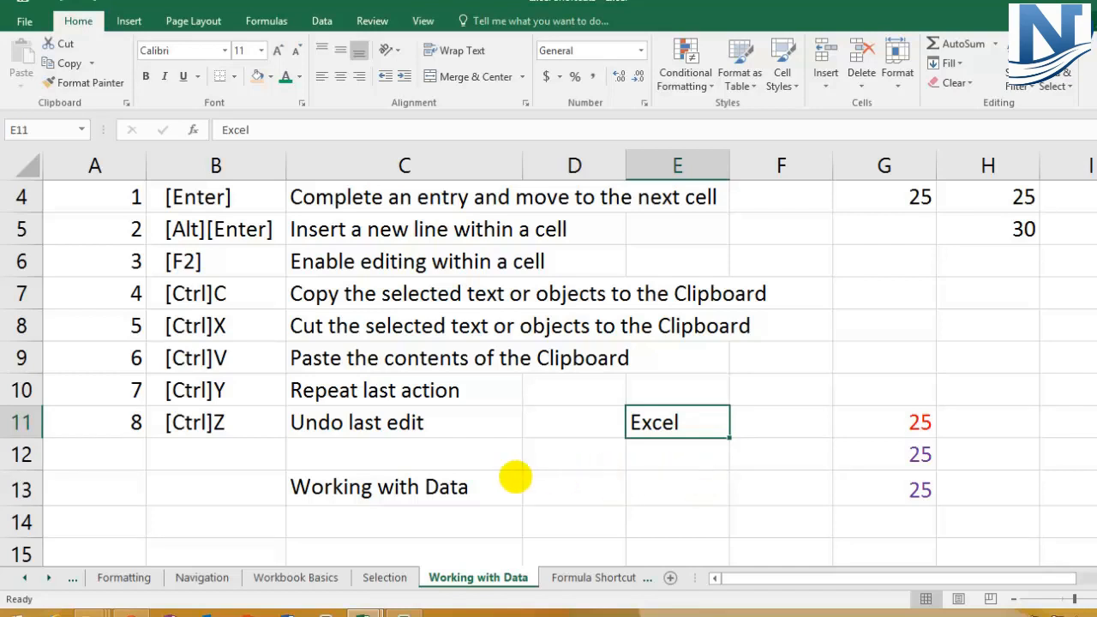
pyautogui.click(196, 422)
pyautogui.scroll(1, 196, 411)
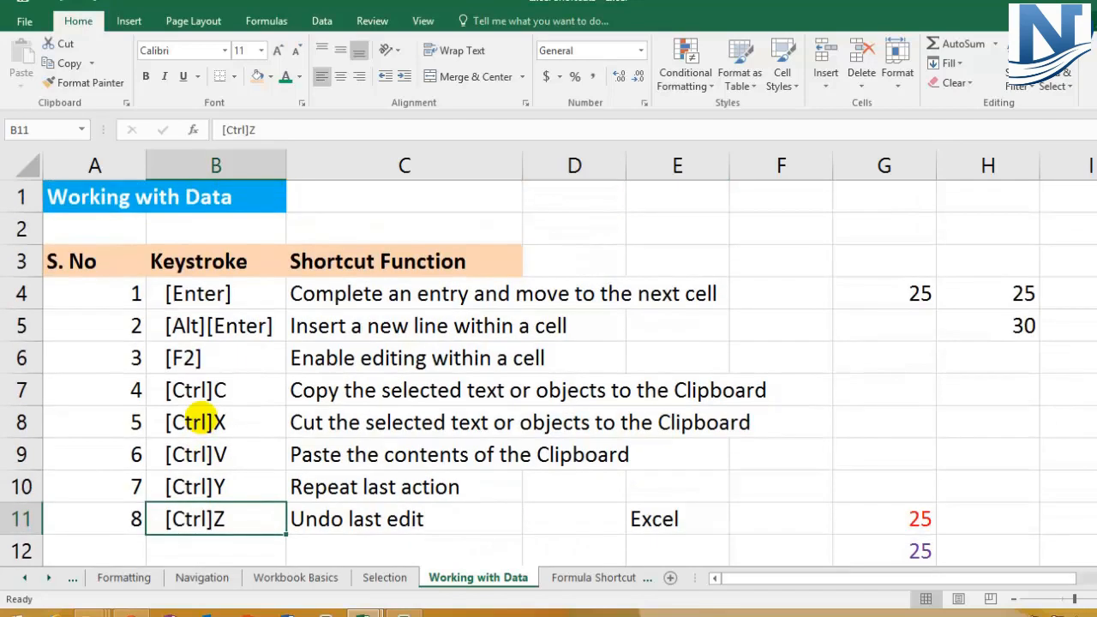